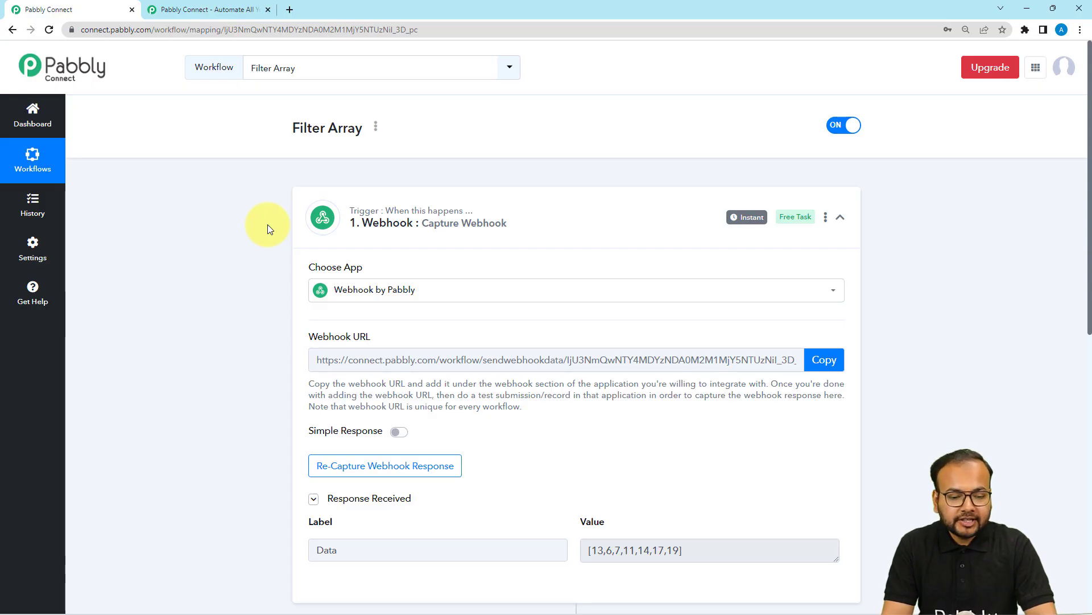
Step: Expand the Code by Pabbly step to reveal its settings
scroll(268, 227, "down", 1)
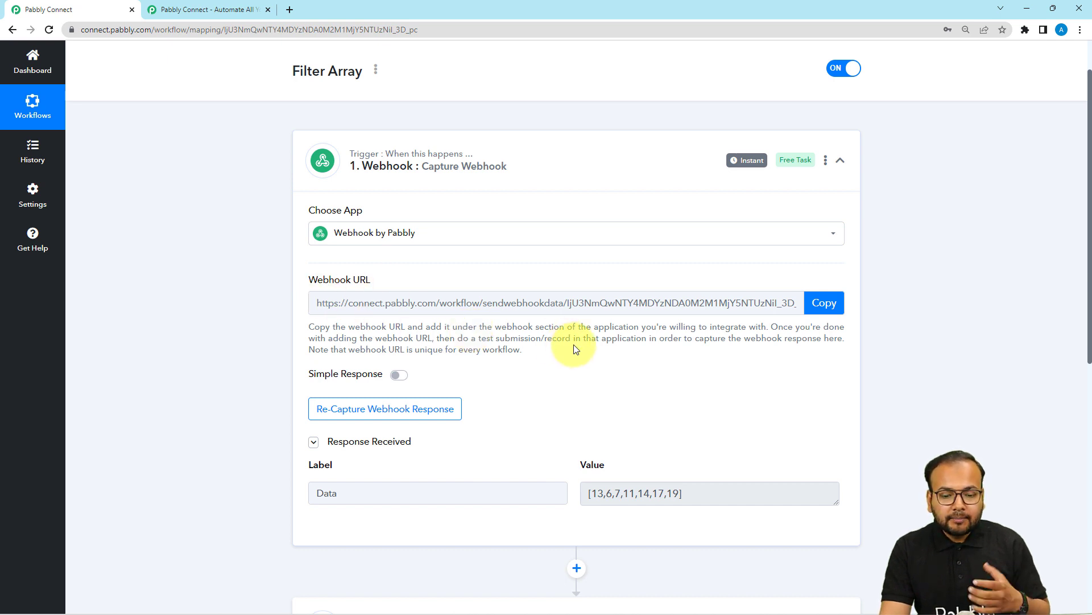
scroll(583, 346, "down", 2)
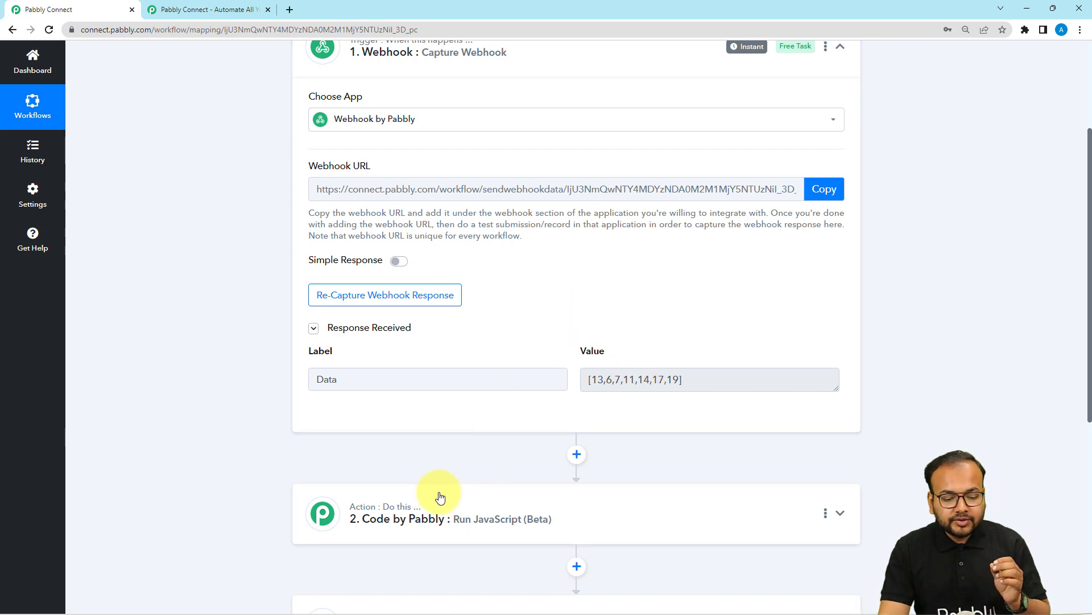
scroll(438, 490, "down", 2)
left_click(442, 426)
scroll(247, 375, "down", 2)
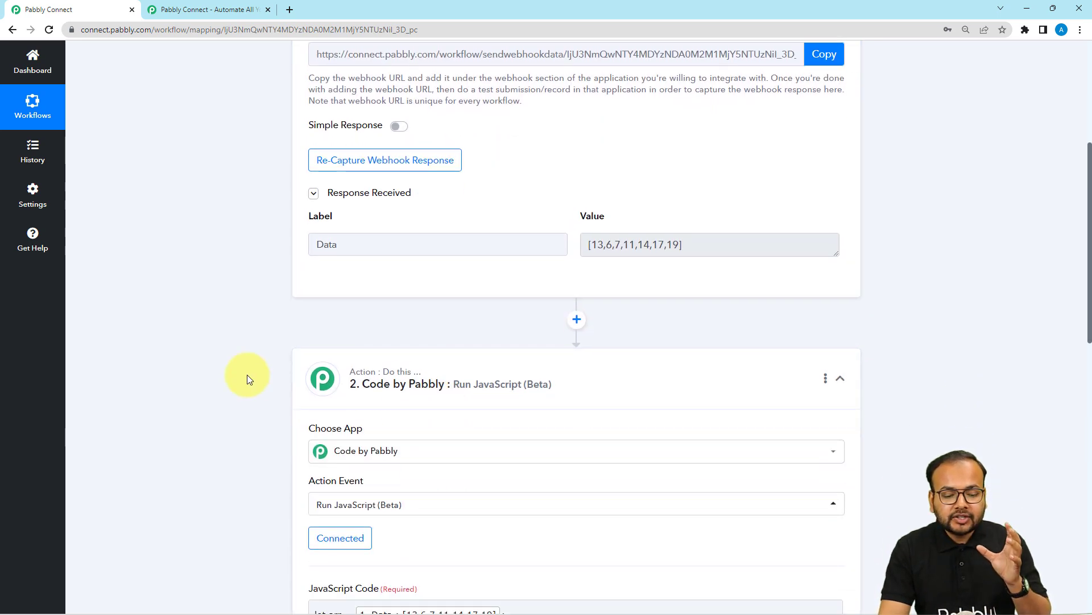
scroll(247, 375, "down", 2)
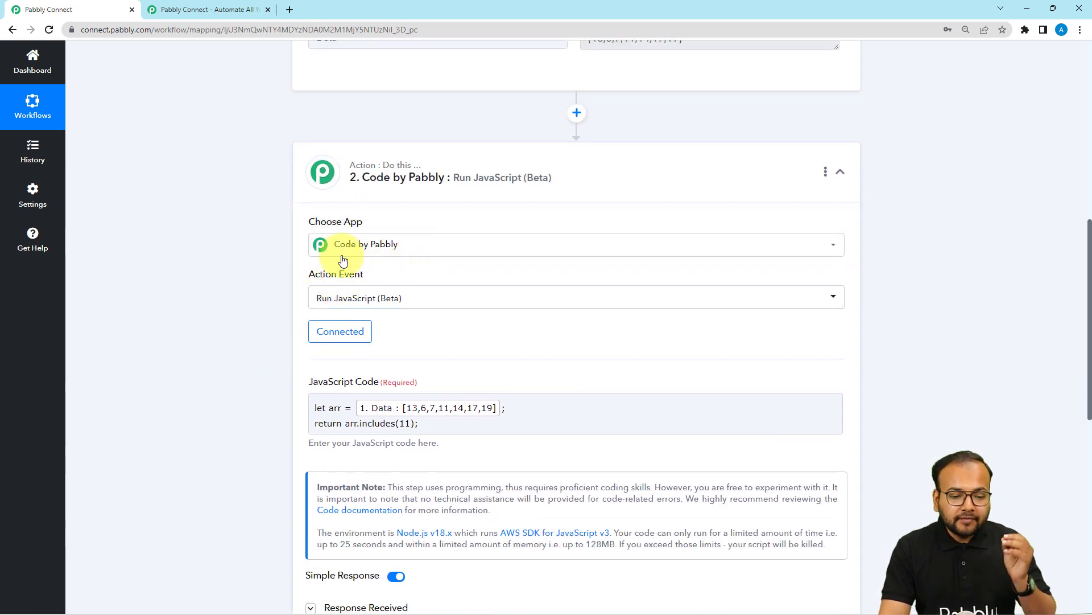
Step: Keep Run JavaScript as the action event and review the arr.includes(11) code
left_click(364, 300)
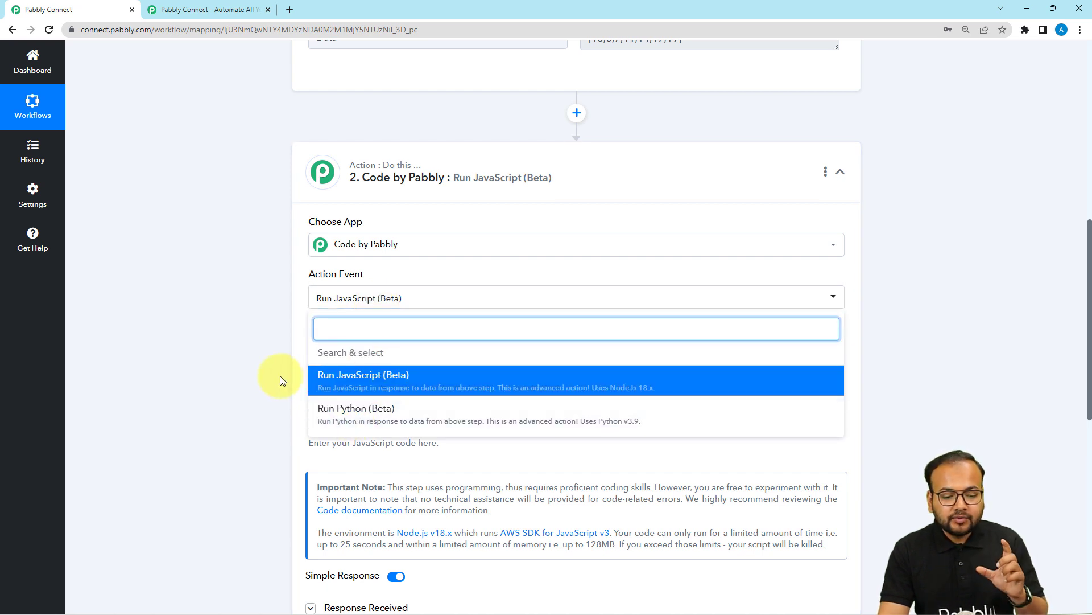
left_click(260, 367)
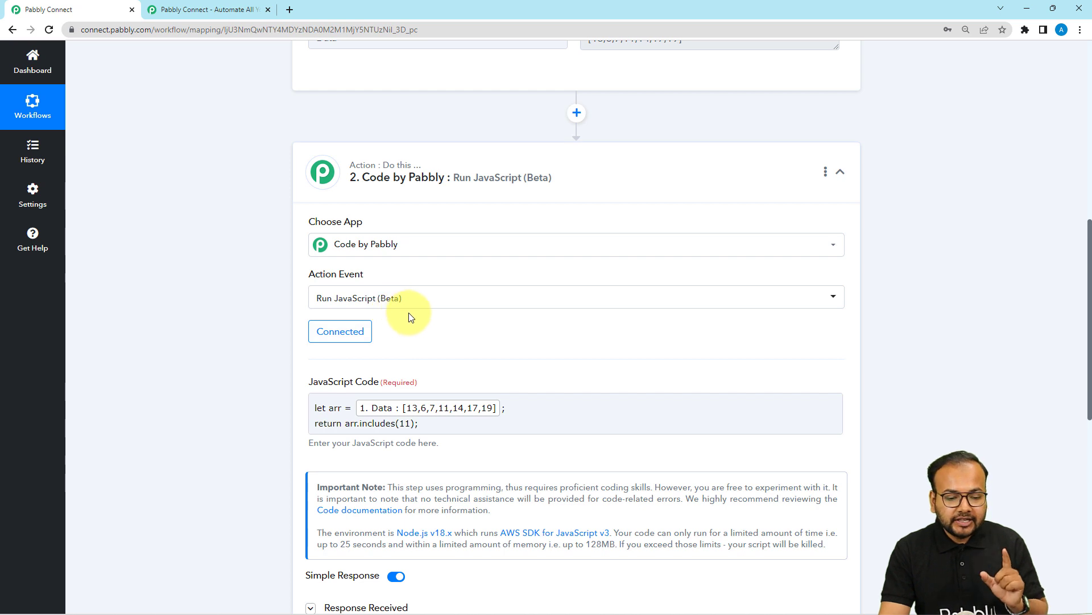
scroll(408, 313, "down", 1)
left_click(368, 349)
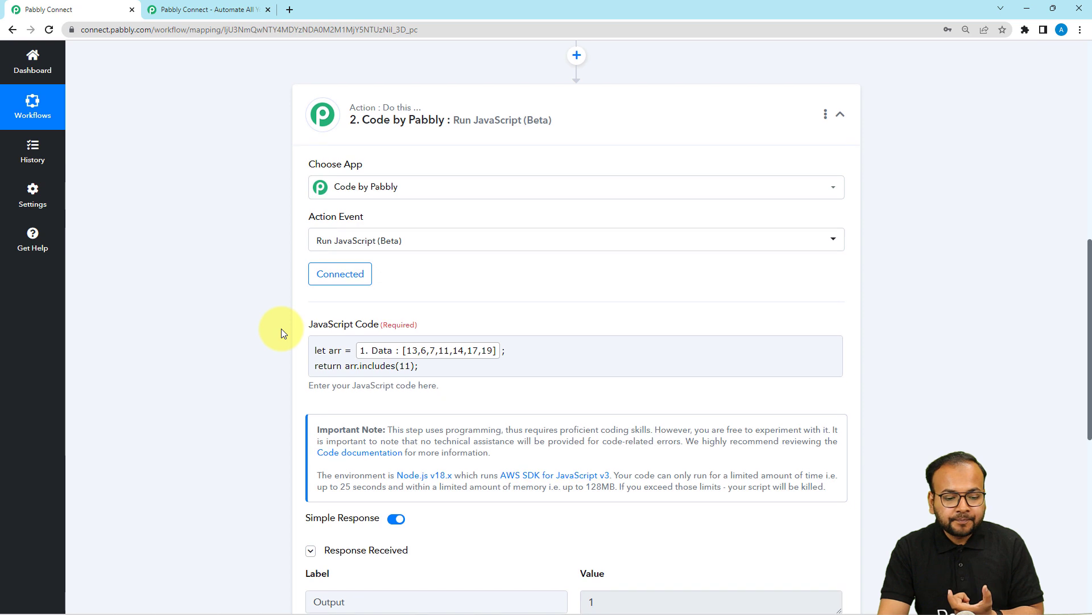
scroll(281, 329, "down", 1)
left_click(308, 296)
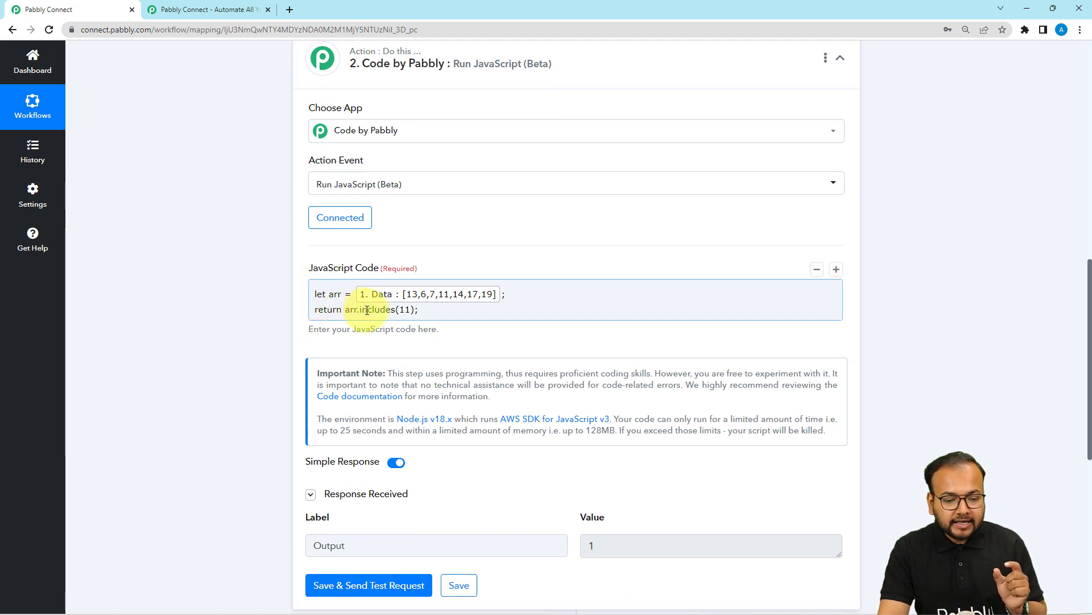
Step: Replace the Data token after let arr = with 1. Data from the Webhook step
left_click(499, 296)
key("BackSpace")
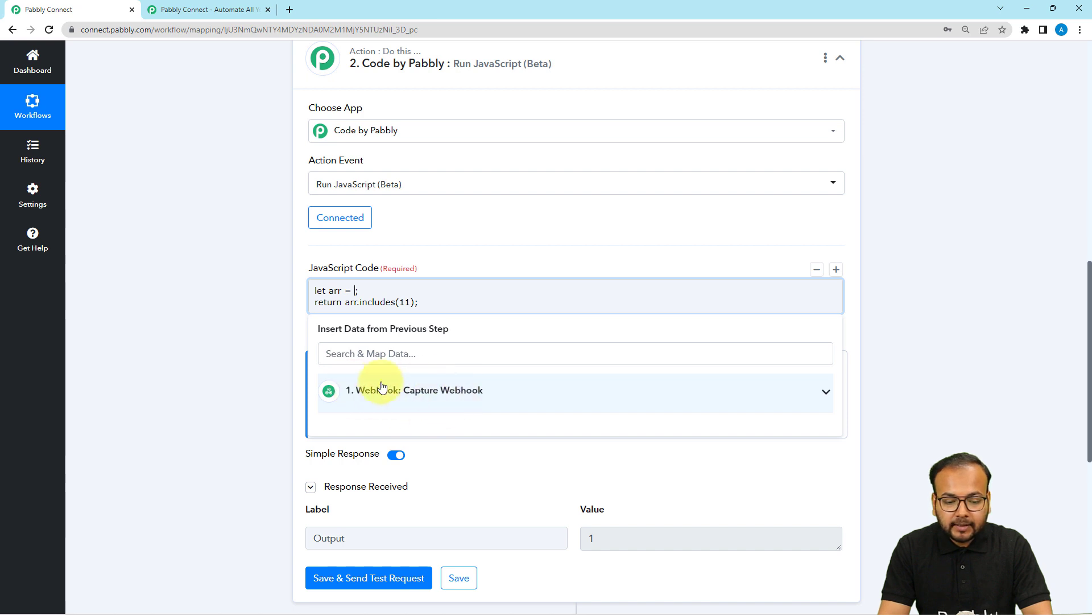
left_click(447, 397)
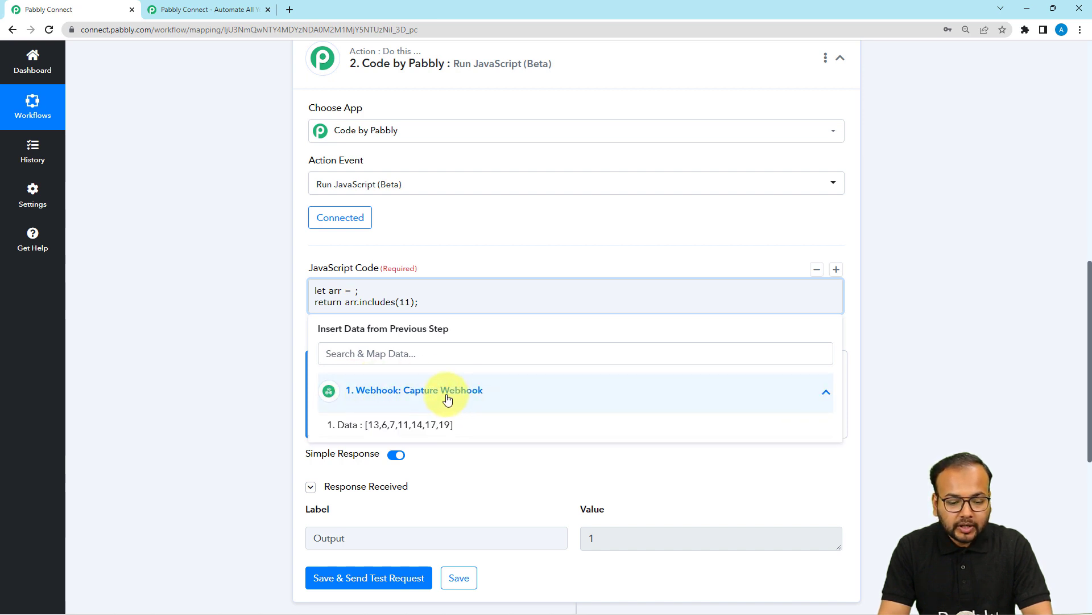
left_click(348, 425)
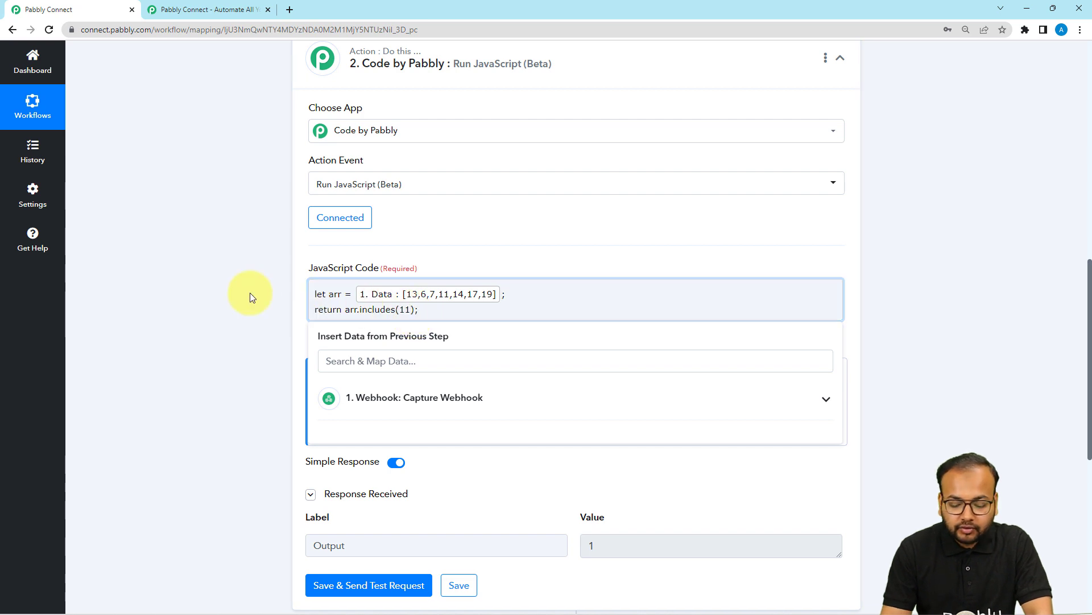
Step: Change the check from arr.includes(11) to arr.includes(13)
key("BackSpace")
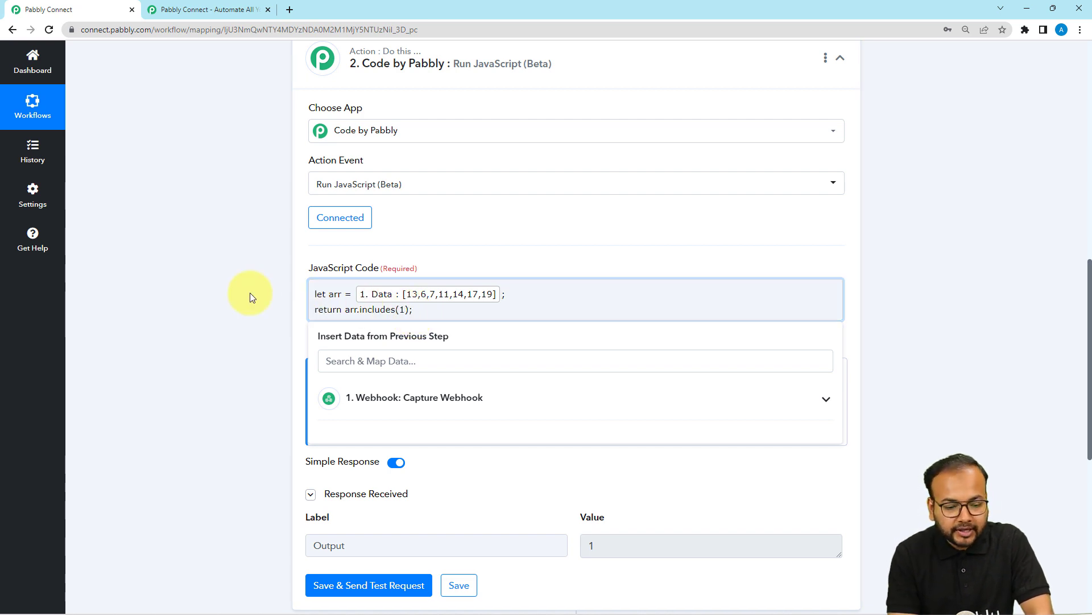
type("3")
left_click(223, 304)
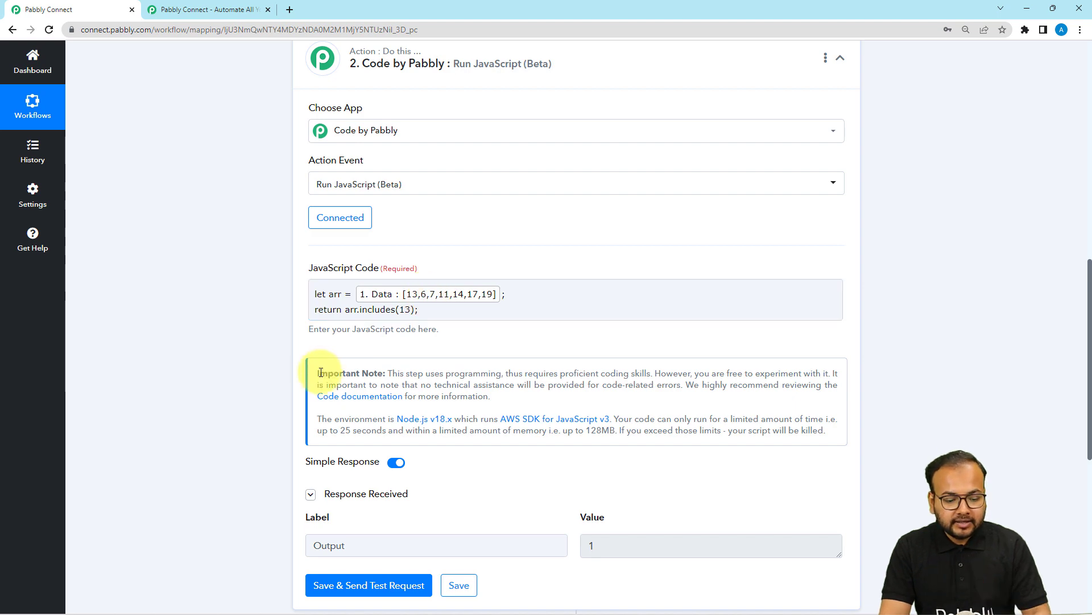
scroll(313, 367, "down", 2)
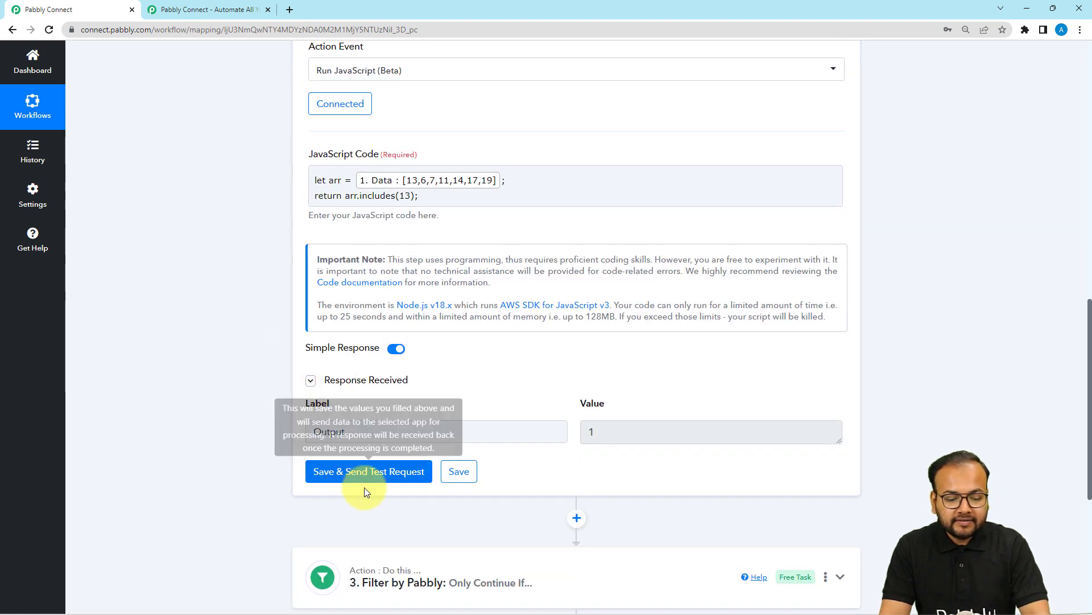
Step: Send a test, change the check to arr.includes(10), and test again
left_click(341, 467)
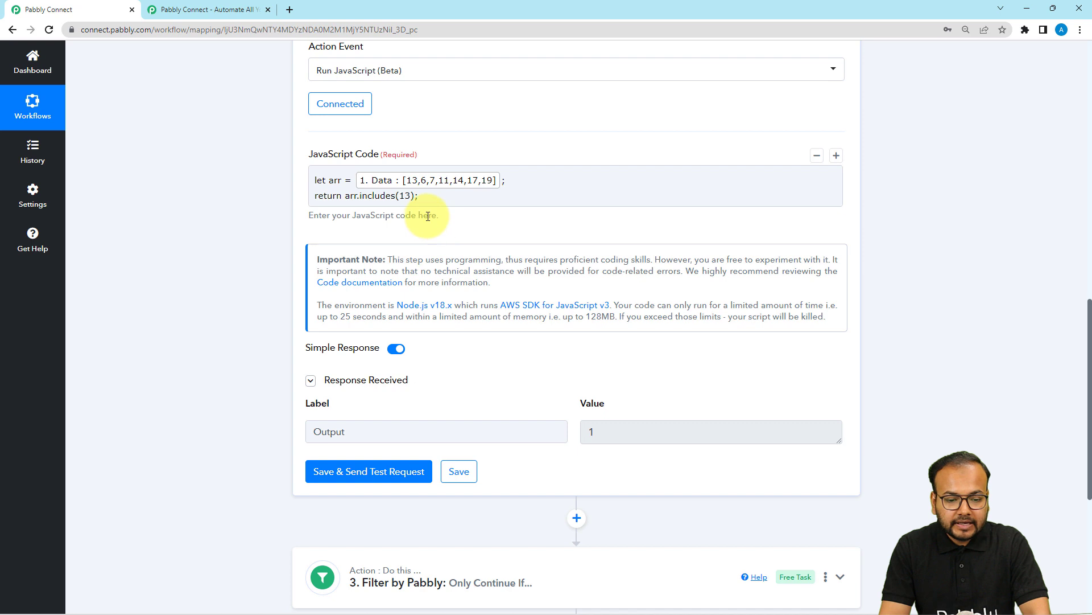
left_click(409, 200)
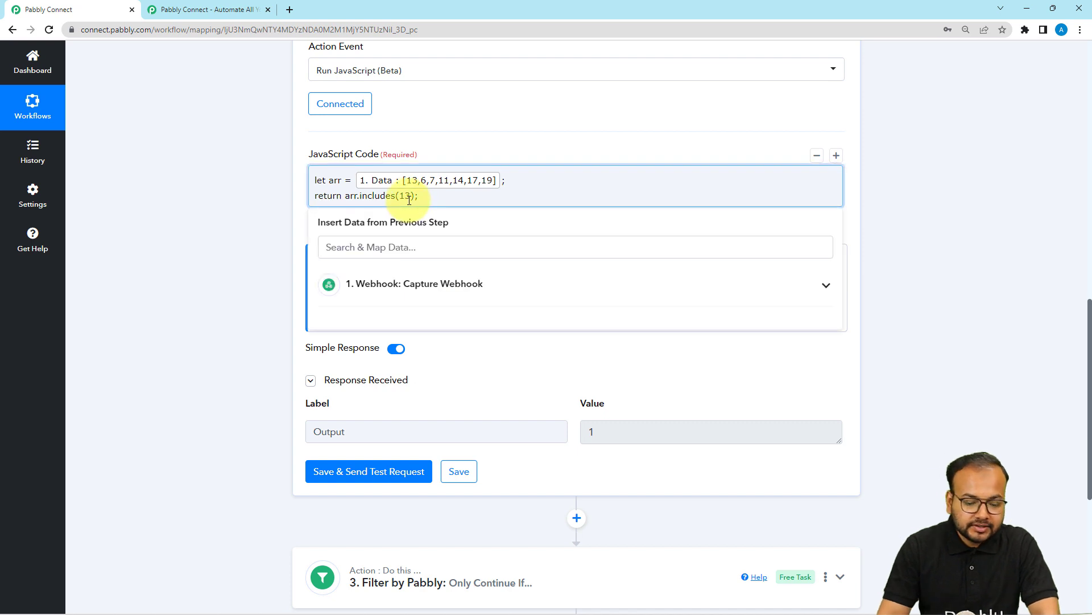
type("1")
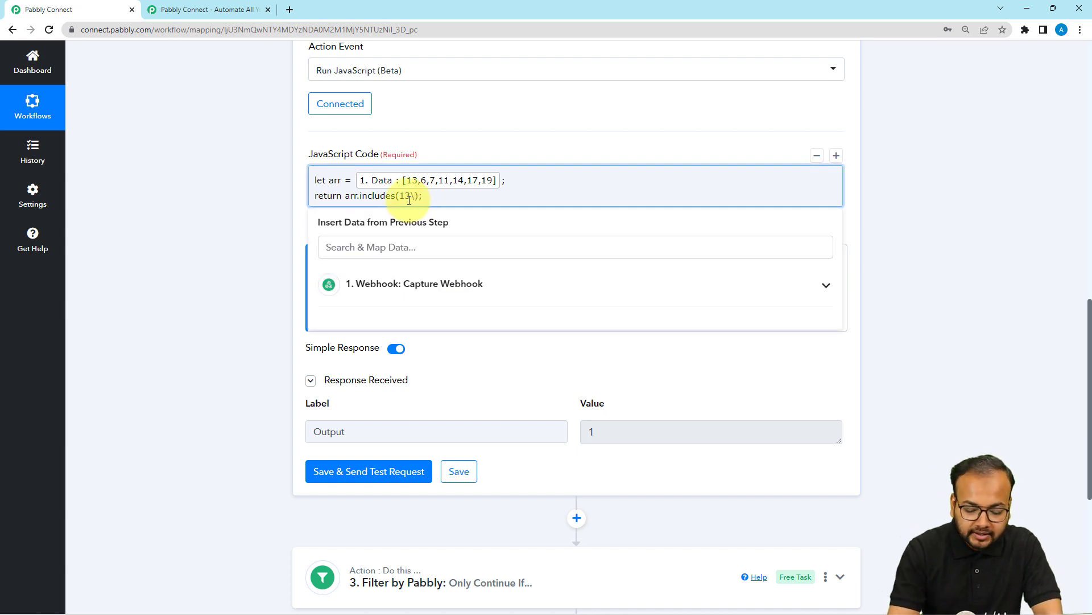
key("BackSpace")
key("BackSpace")
type("0")
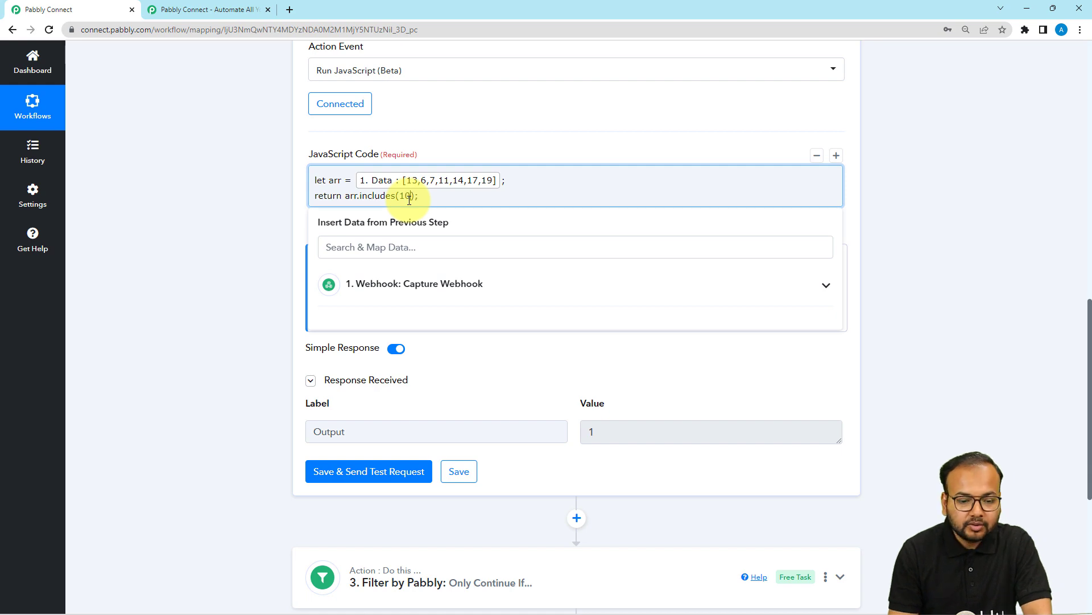
left_click(223, 214)
scroll(227, 214, "down", 3)
left_click(368, 302)
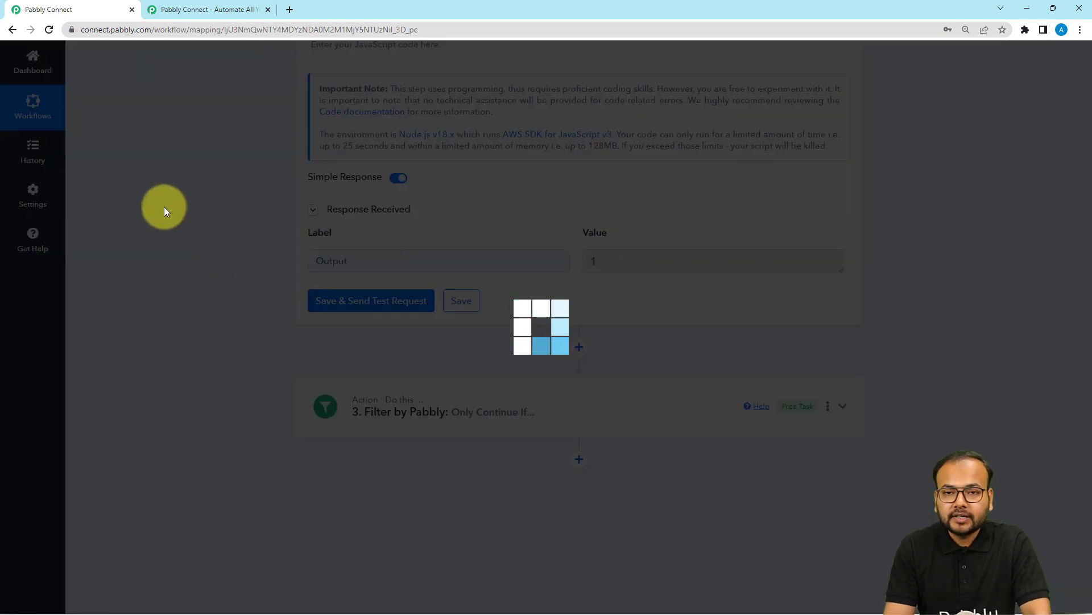
scroll(163, 207, "up", 1)
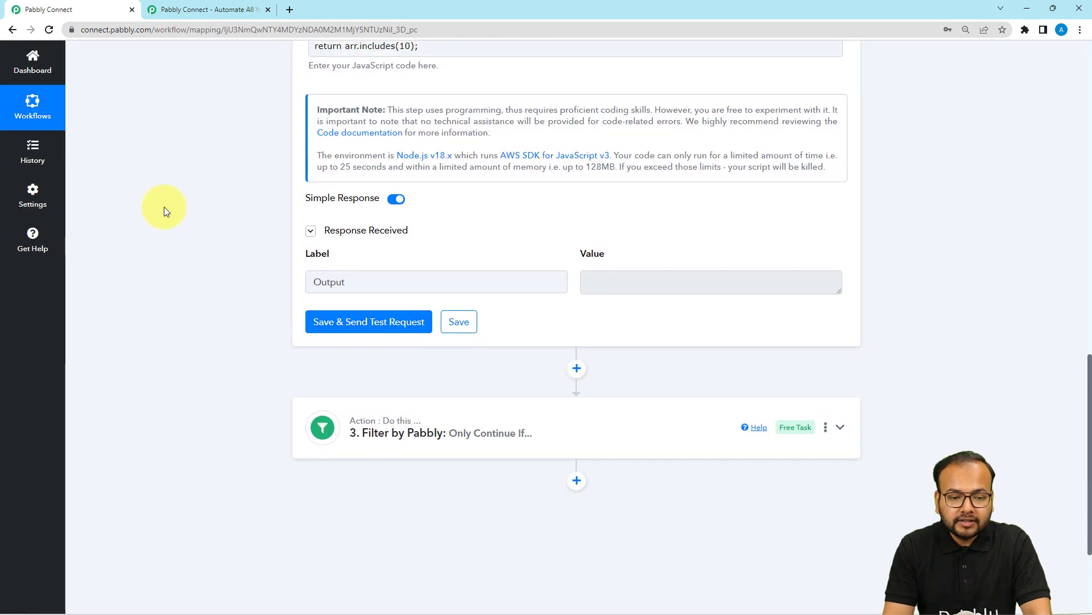
Step: Change the check to arr.includes(17) and save with a test request returning Output 1
left_click(420, 82)
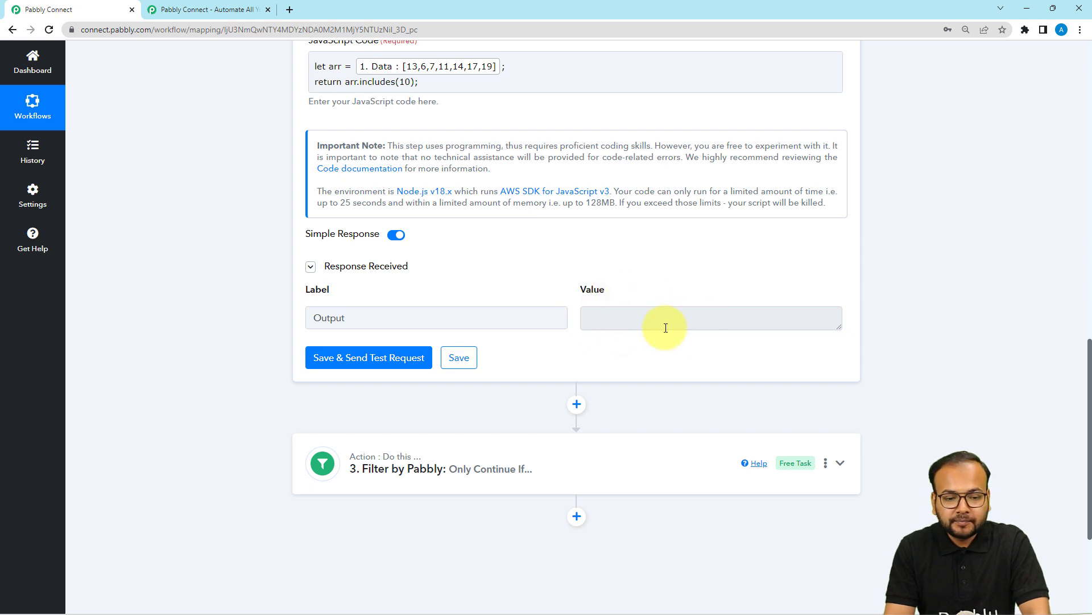
left_click(461, 68)
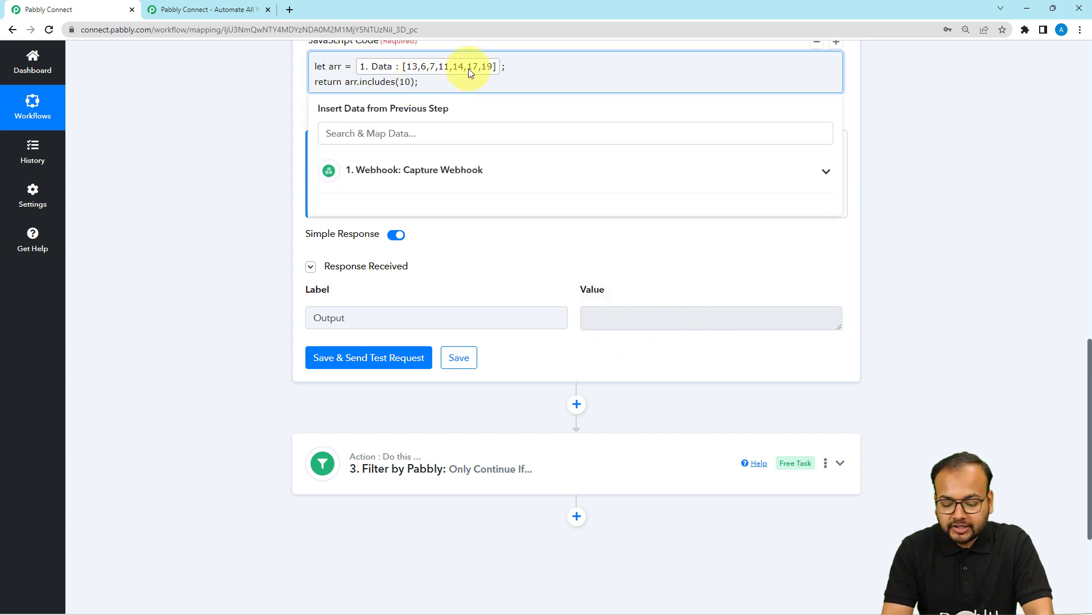
key("BackSpace")
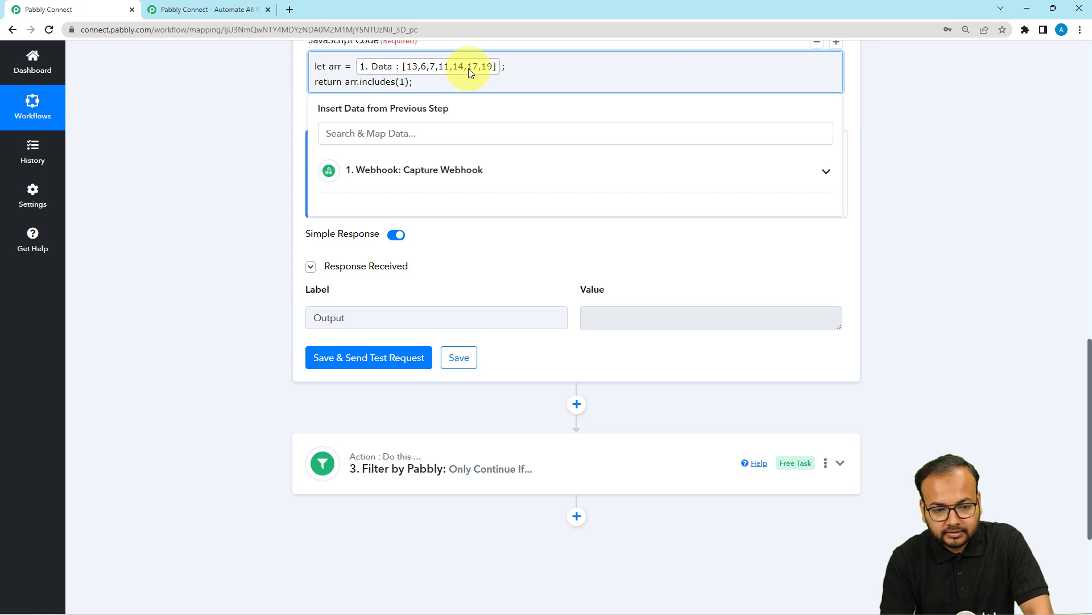
type("7")
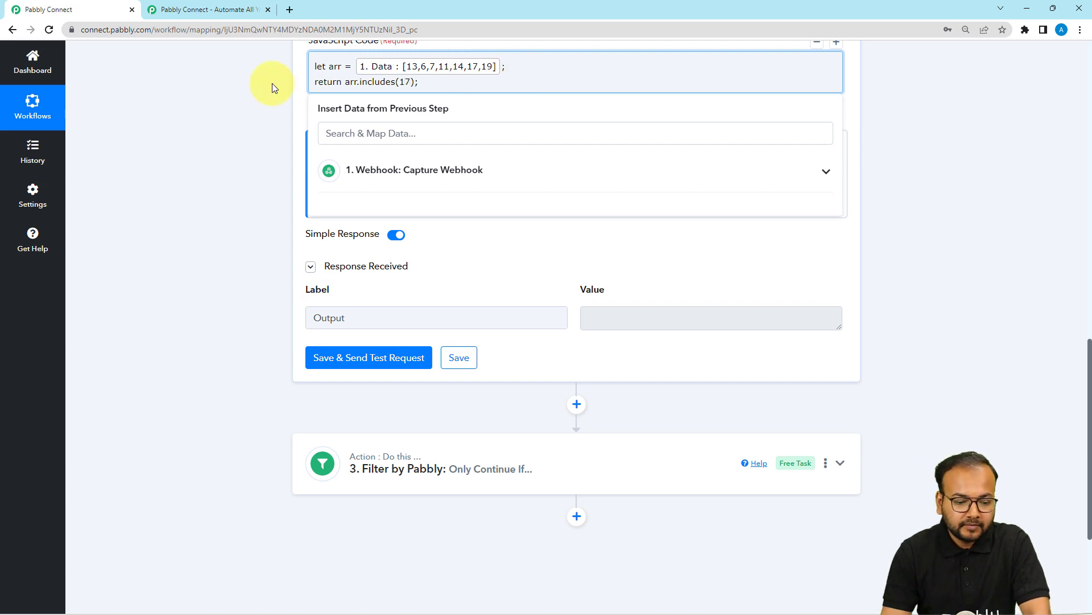
left_click(320, 357)
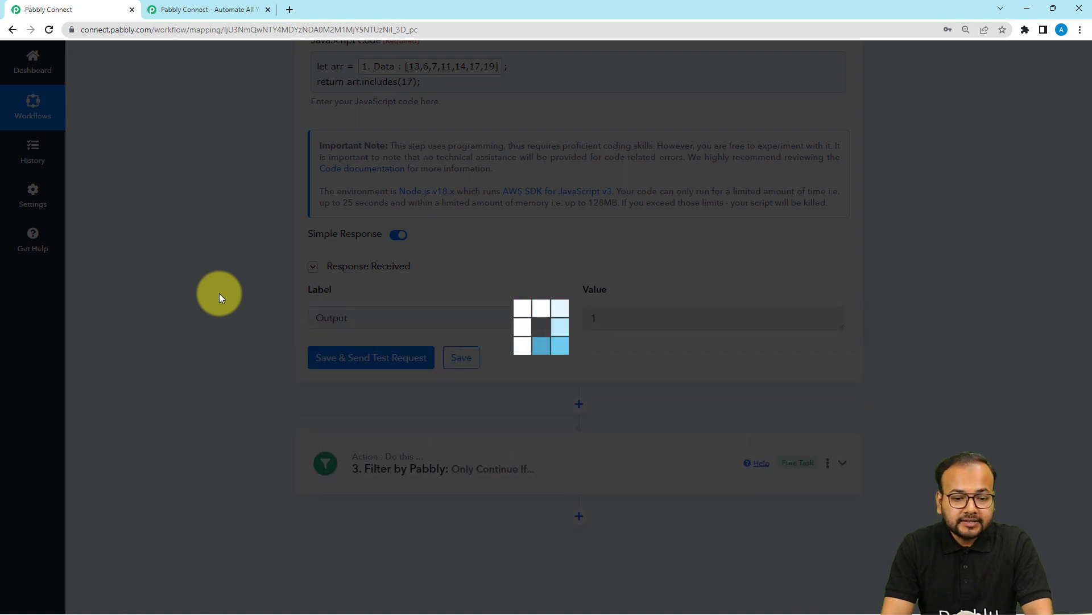
scroll(390, 243, "up", 3)
scroll(373, 419, "down", 1)
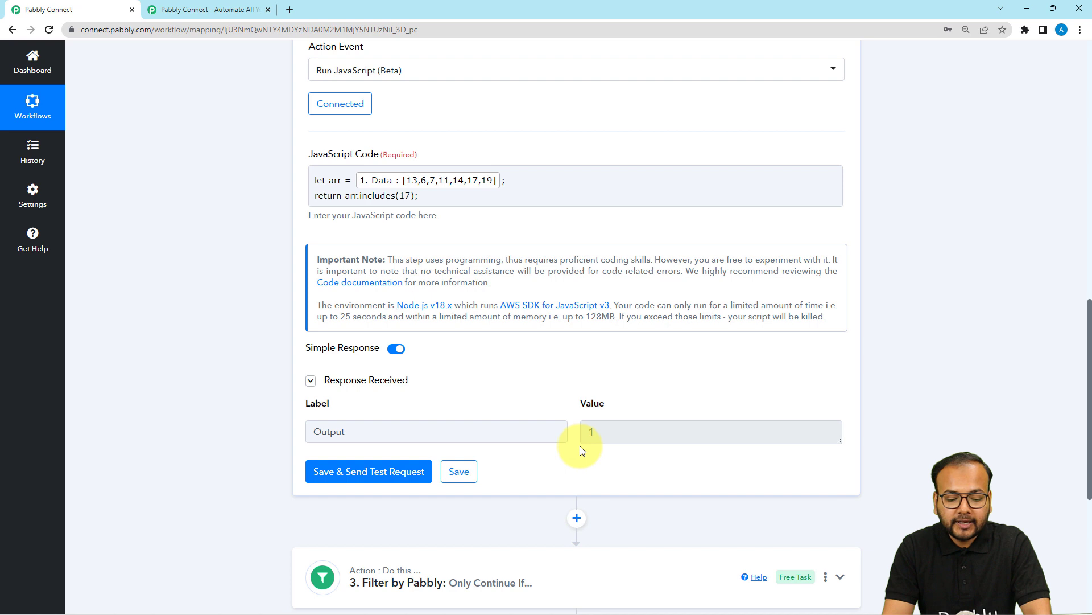
scroll(580, 450, "down", 2)
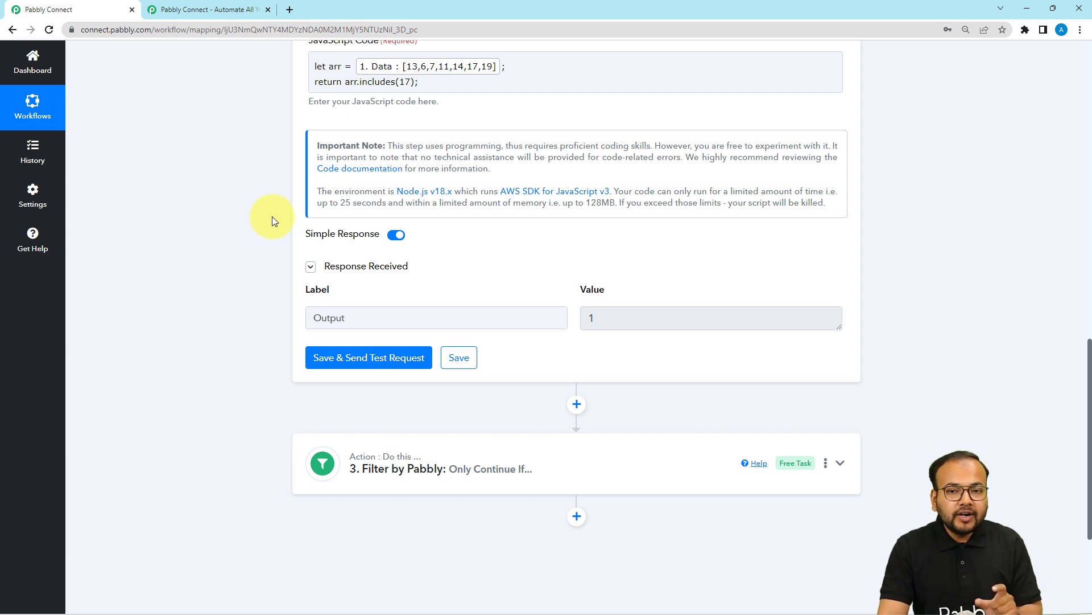
scroll(360, 324, "down", 3)
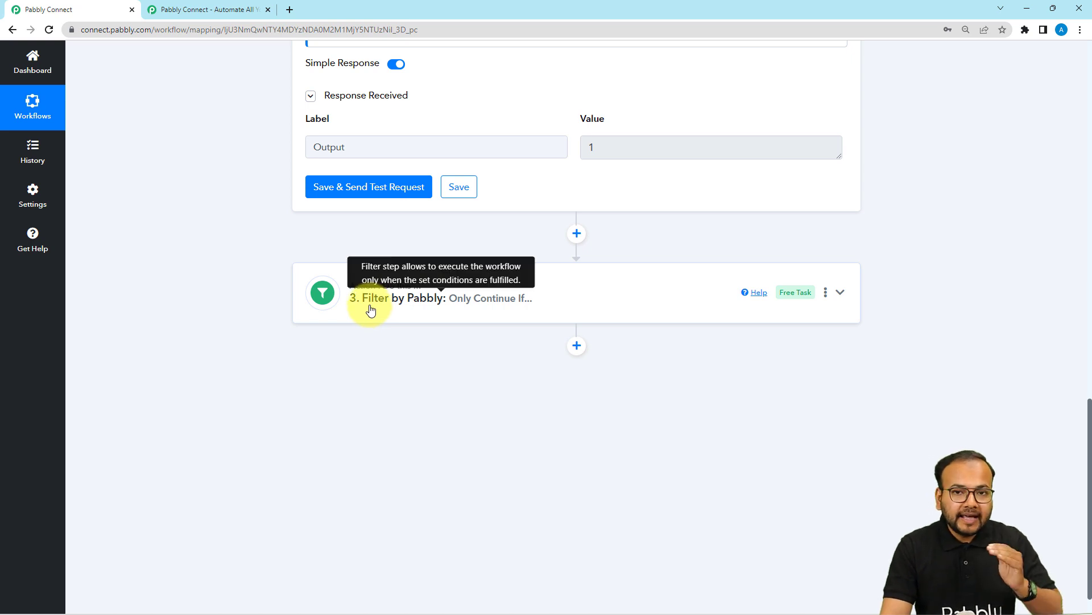
Step: Expand the Filter by Pabbly step to show its conditions
left_click(371, 309)
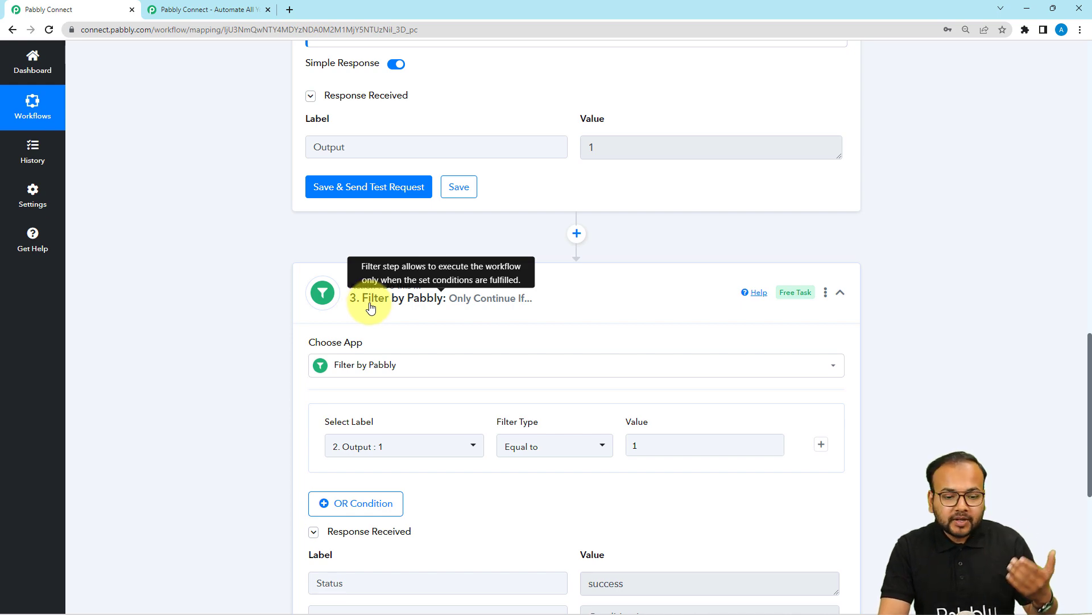
scroll(192, 277, "up", 4)
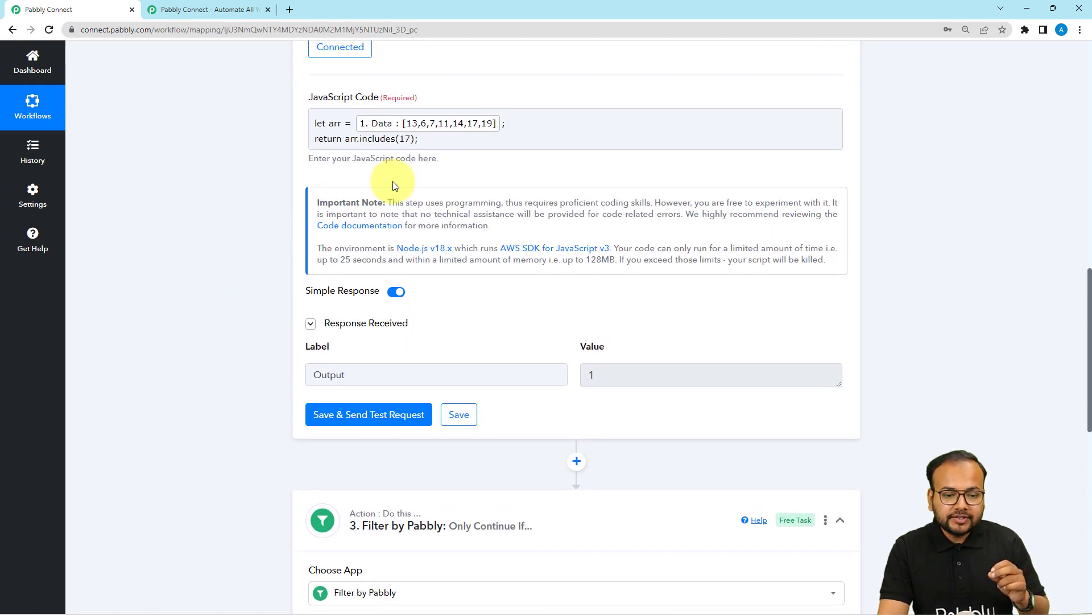
scroll(173, 293, "down", 1)
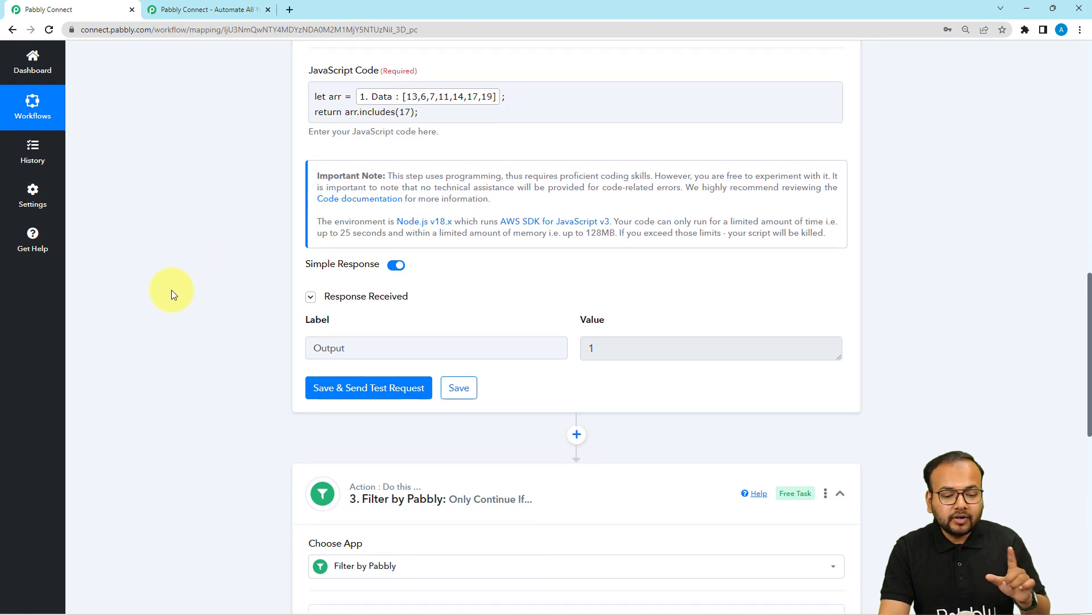
scroll(173, 294, "down", 3)
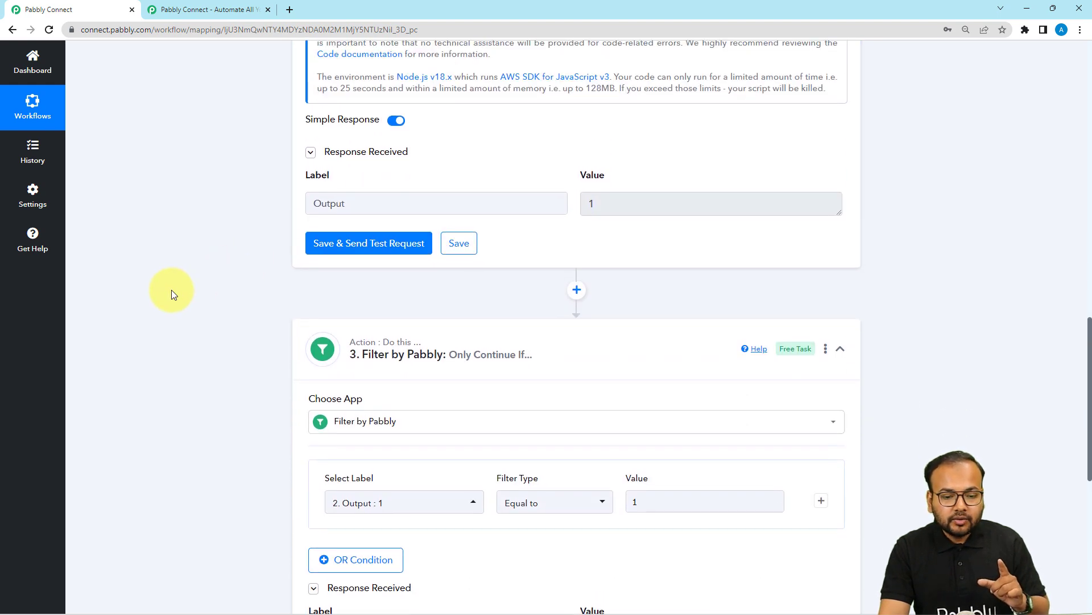
scroll(172, 289, "up", 4)
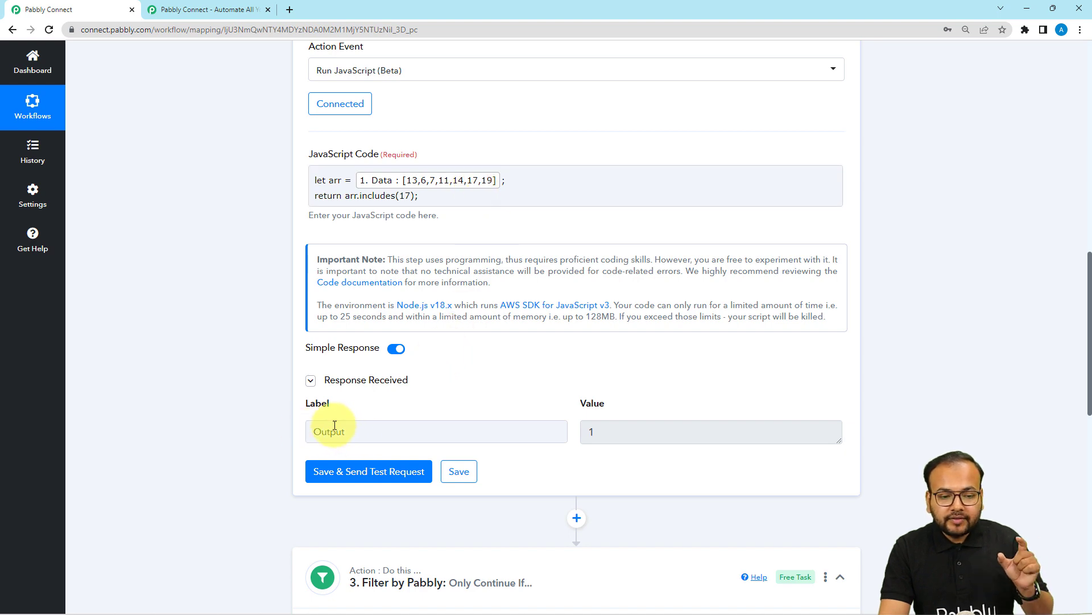
scroll(334, 425, "up", 2)
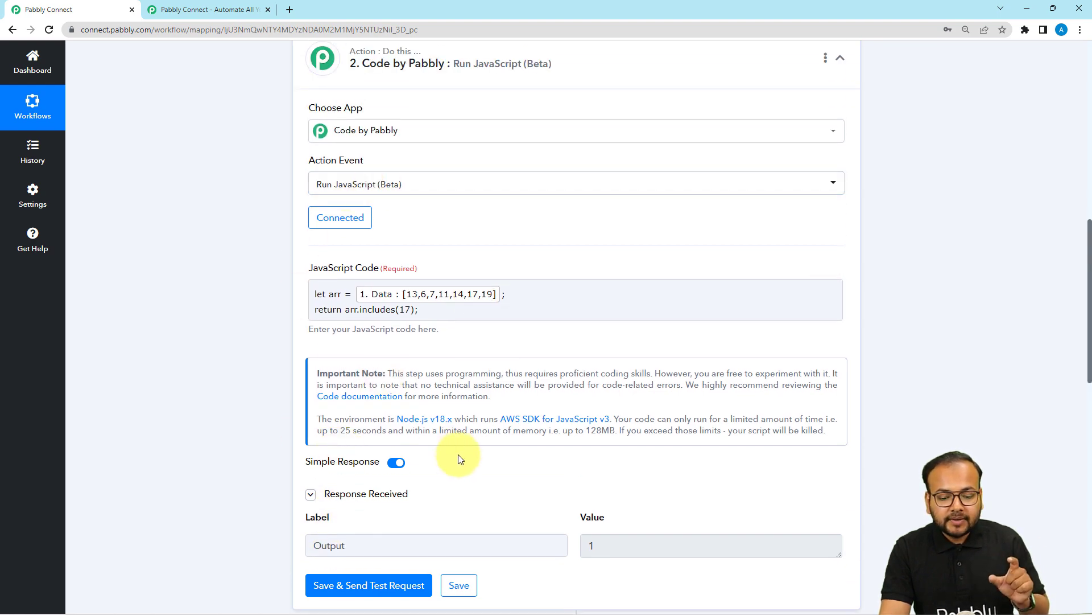
scroll(569, 421, "down", 3)
scroll(211, 376, "down", 3)
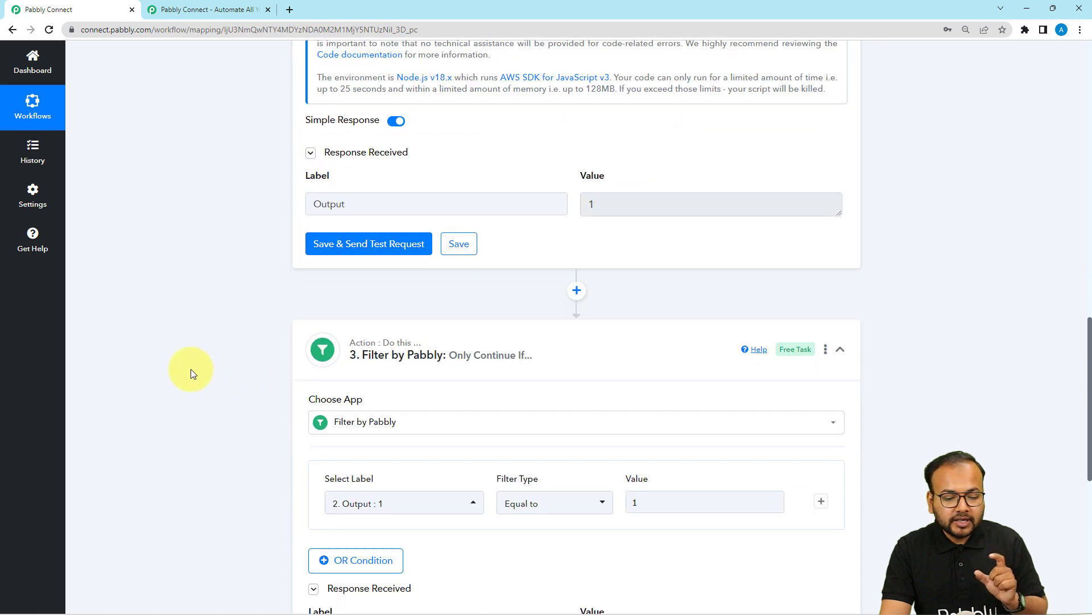
scroll(377, 288, "down", 1)
scroll(378, 324, "down", 2)
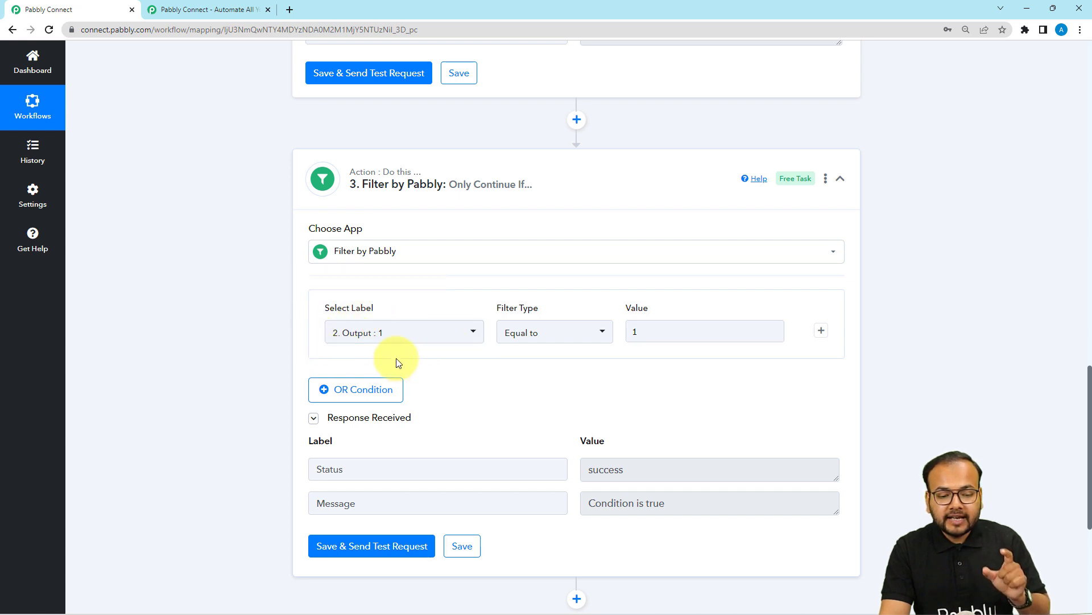
Step: Set the filter's Select Label to the code step's 2. Output : 1
left_click(408, 339)
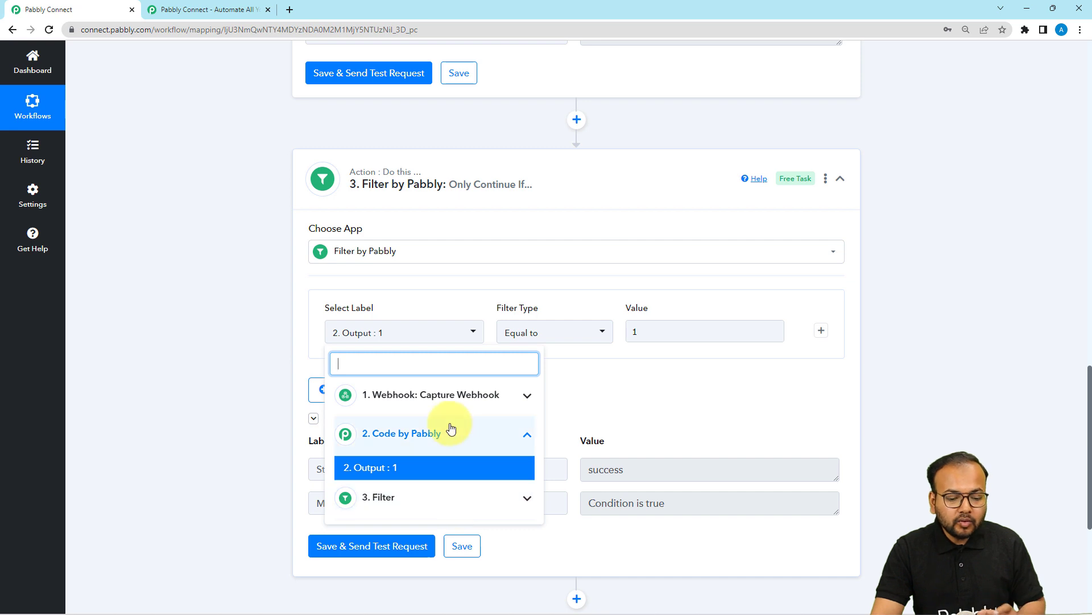
left_click(412, 447)
left_click(412, 447)
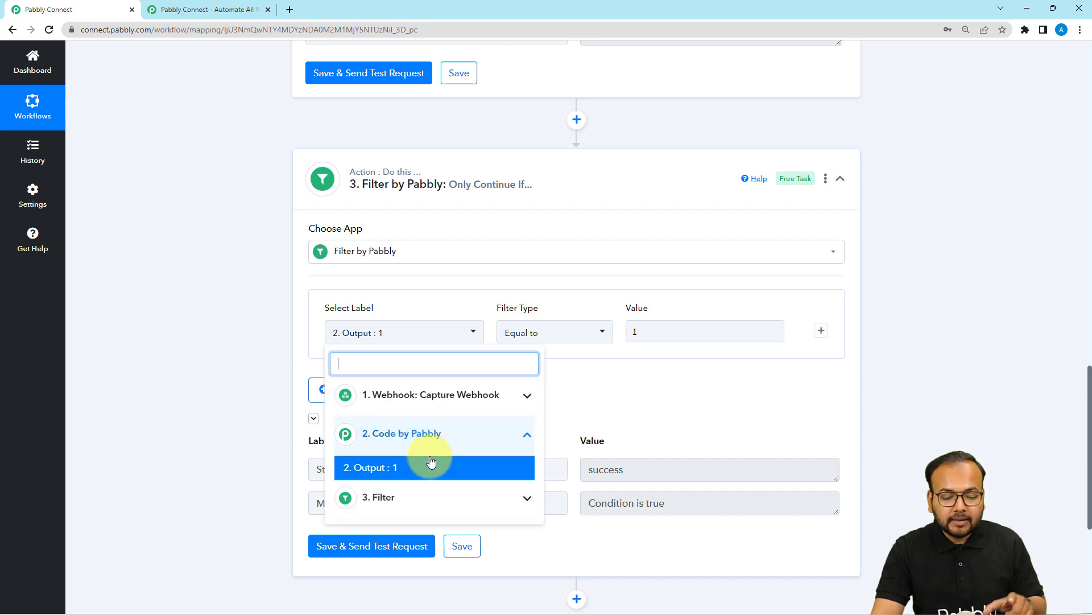
left_click(374, 473)
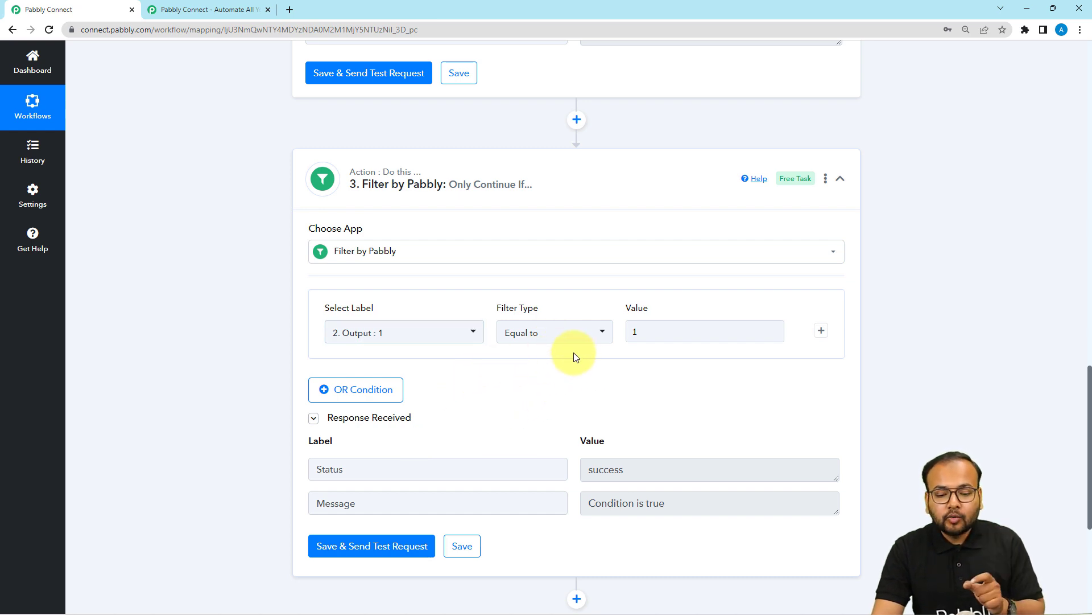
scroll(631, 239, "up", 2)
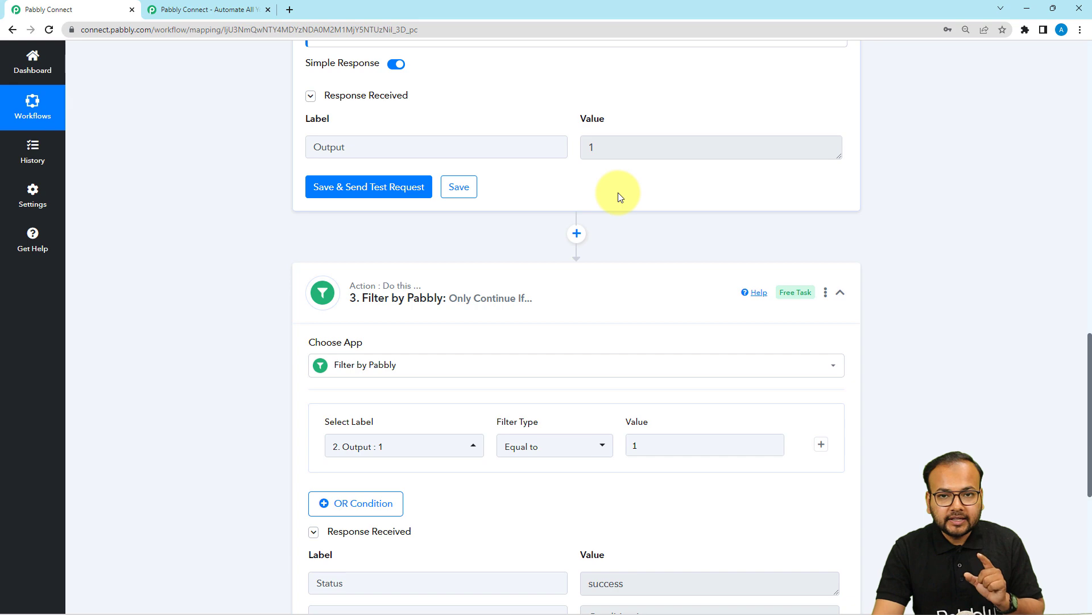
scroll(582, 197, "up", 3)
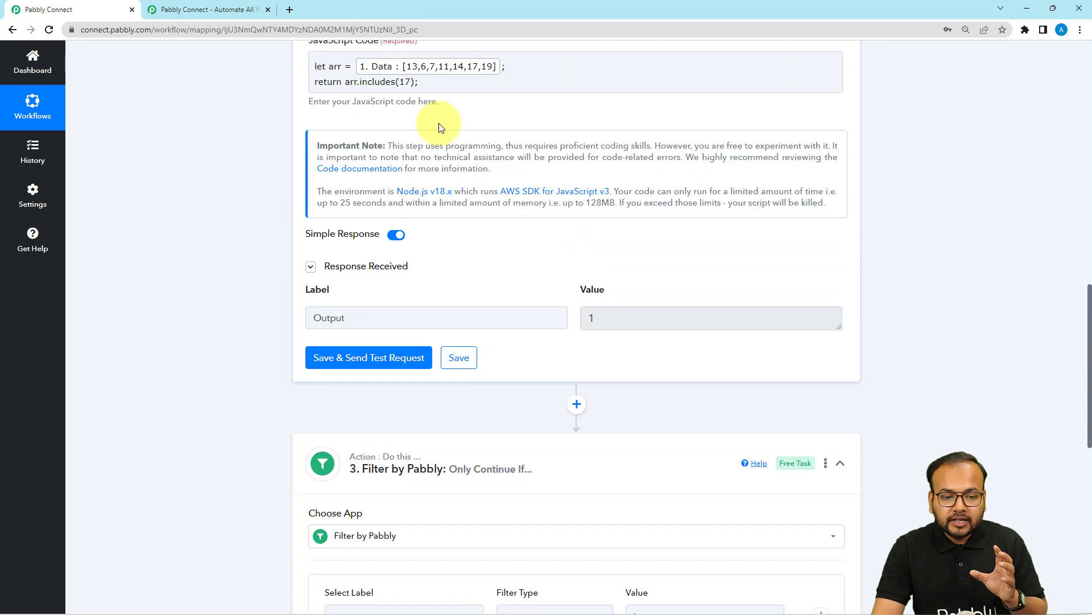
scroll(579, 251, "down", 6)
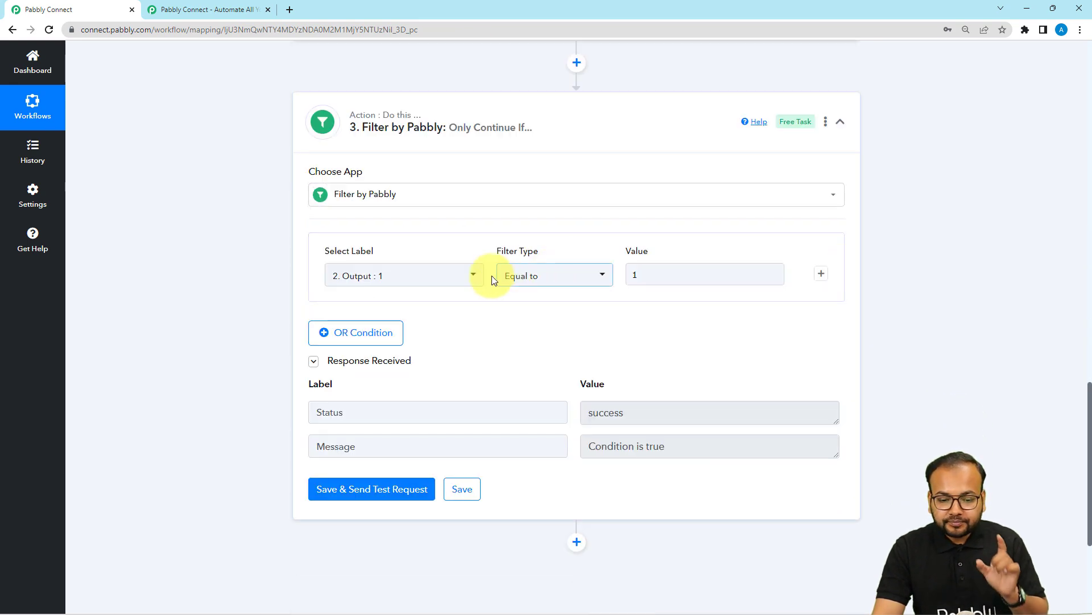
Step: Set Filter Type to Equal to with Value 1, then save and send a test
left_click(548, 282)
left_click(527, 332)
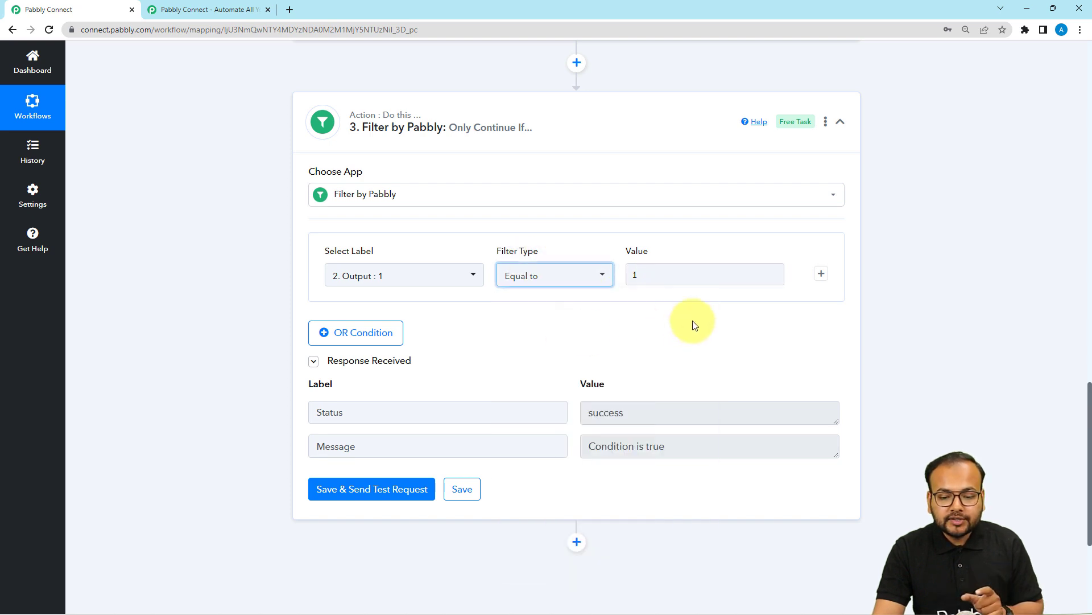
left_click(654, 275)
type("1")
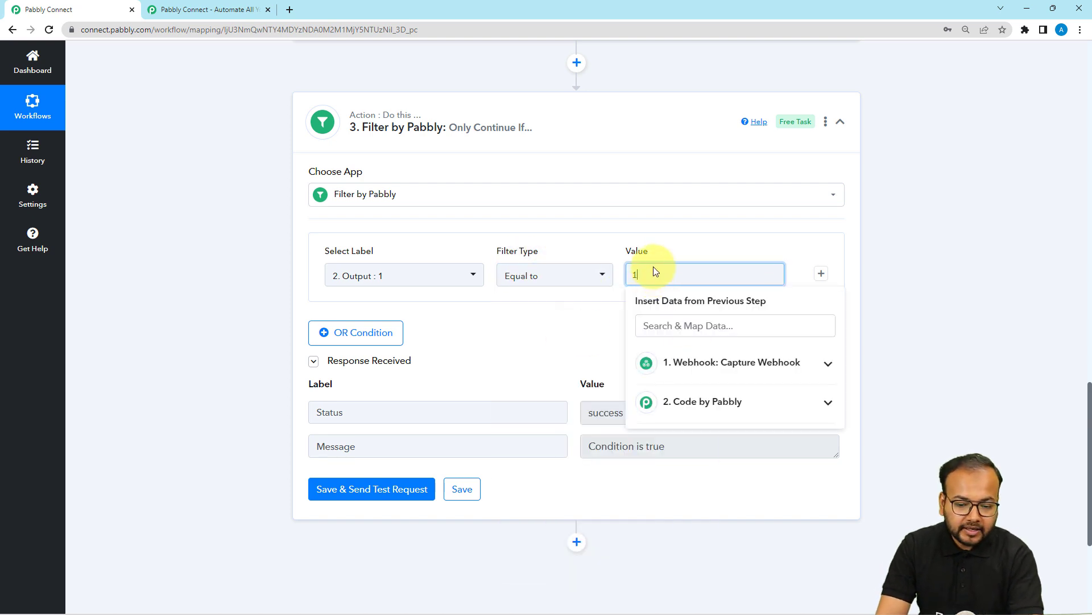
key("BackSpace")
type("1")
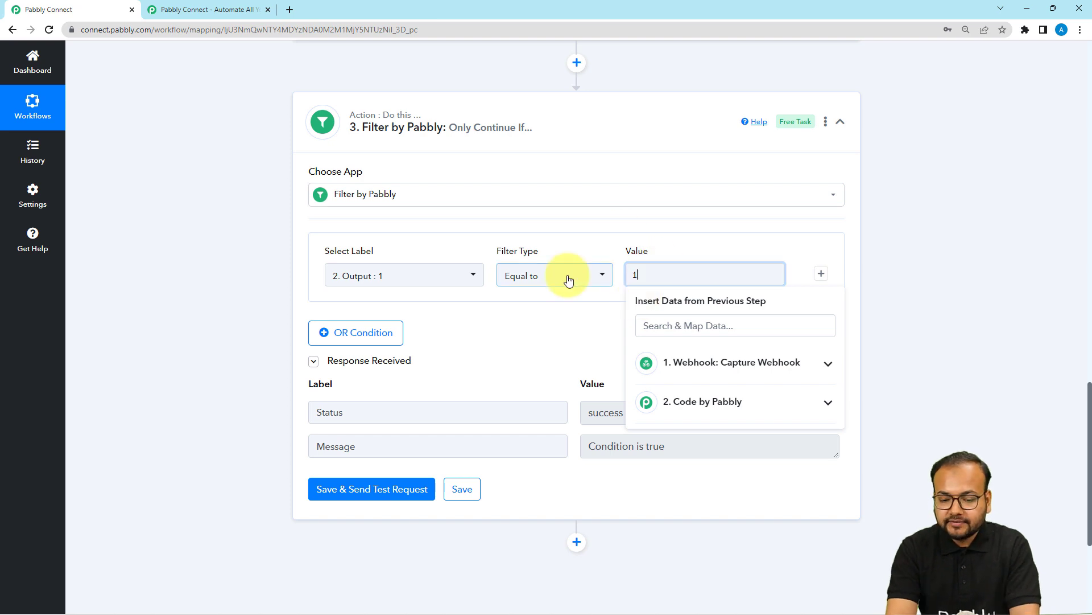
left_click(553, 315)
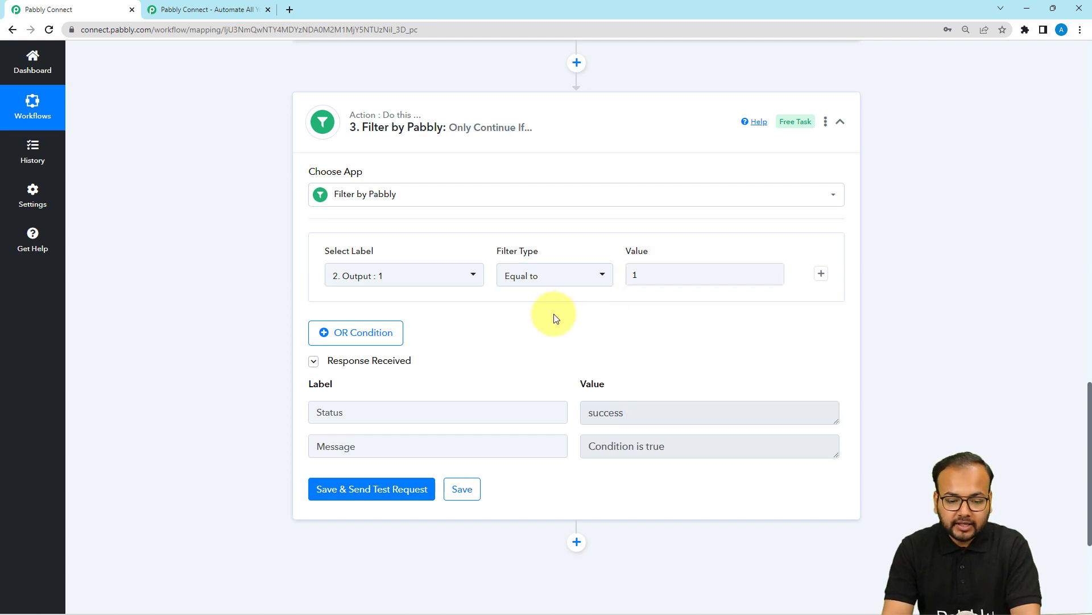
left_click(319, 489)
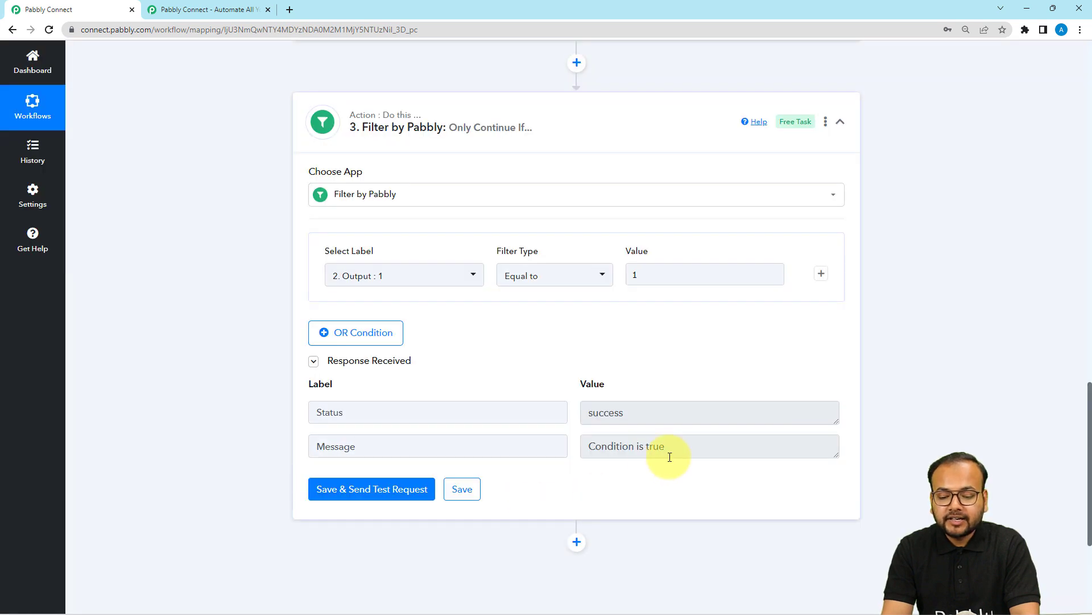
left_click_drag(664, 447, 567, 451)
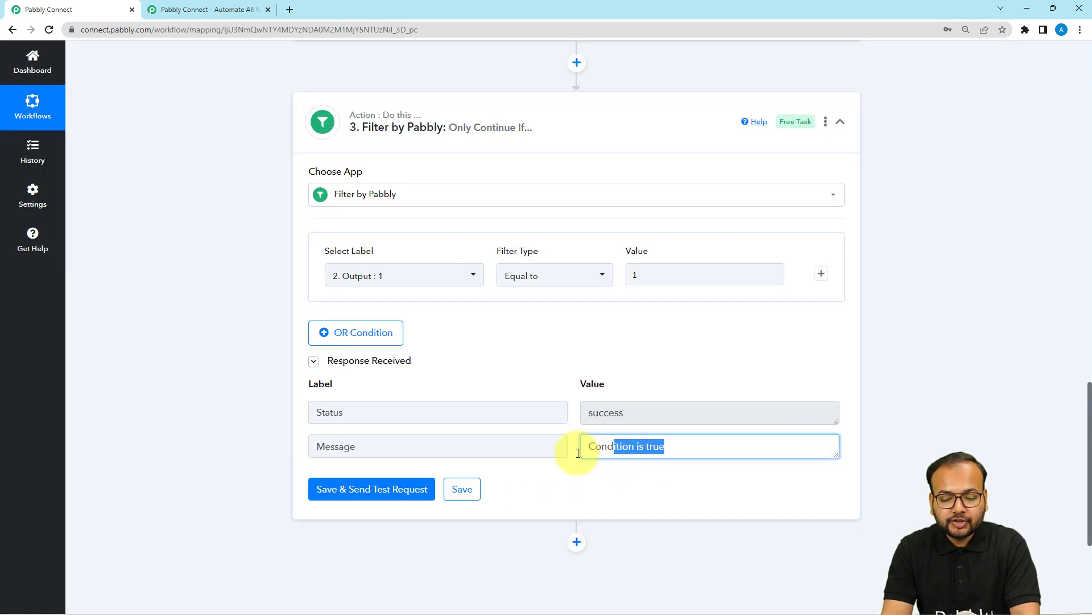
scroll(640, 459, "up", 3)
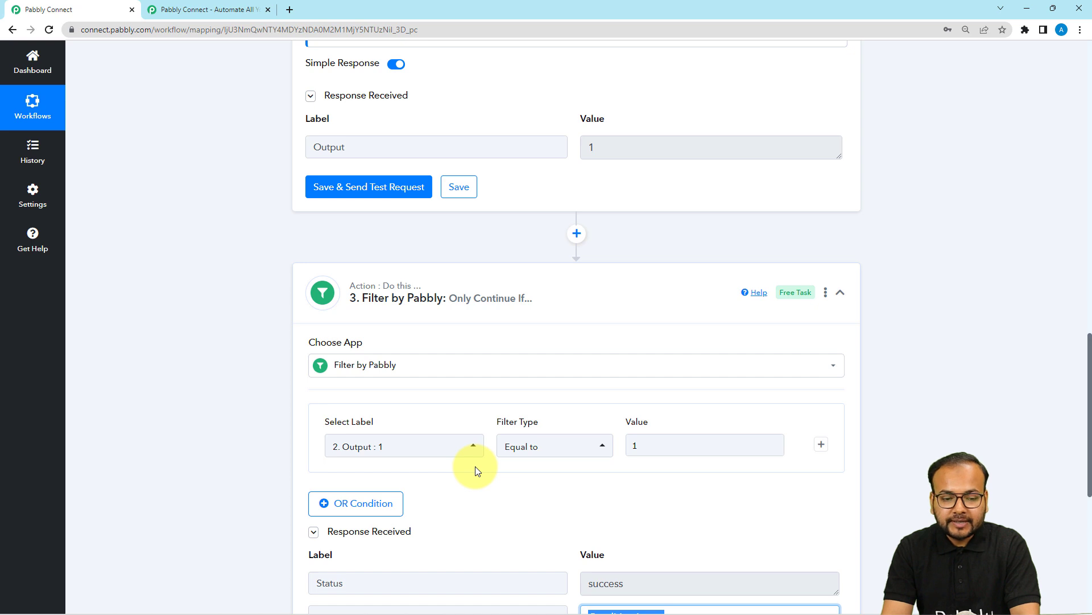
scroll(478, 464, "up", 3)
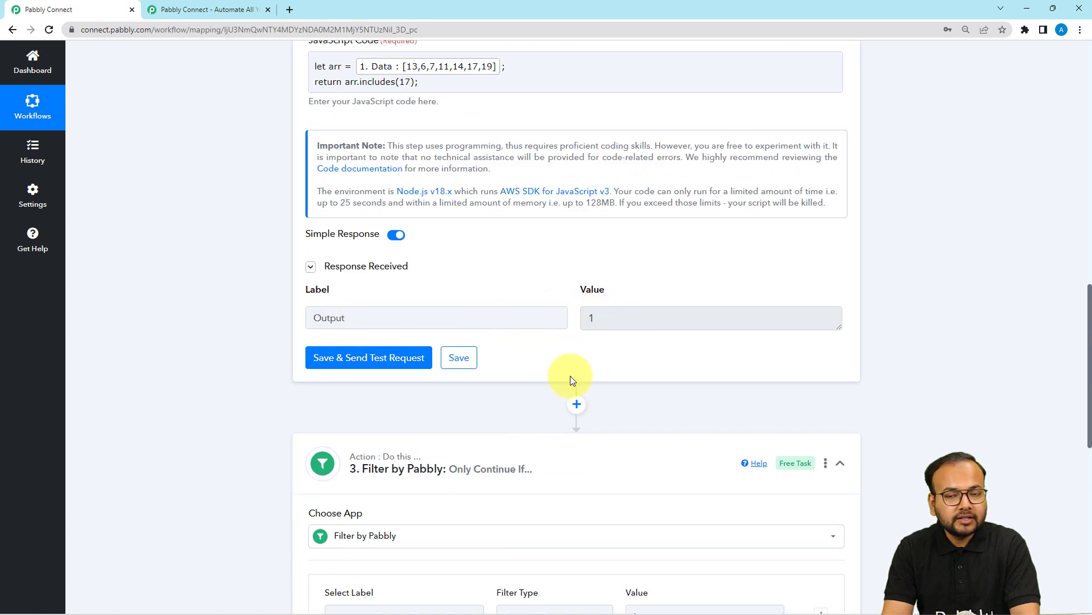
scroll(570, 376, "down", 5)
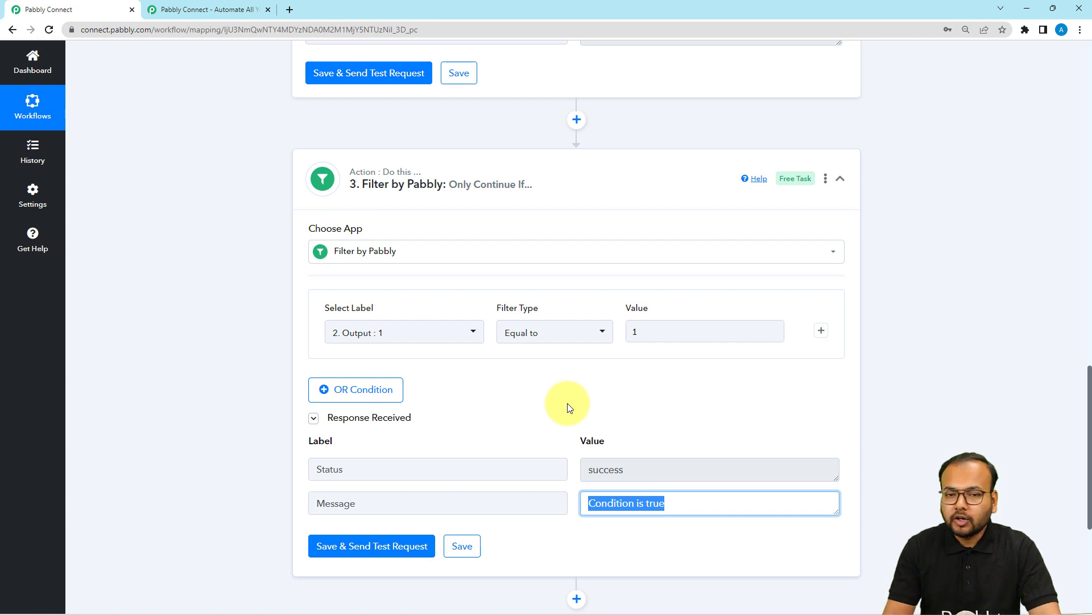
scroll(512, 280, "up", 3)
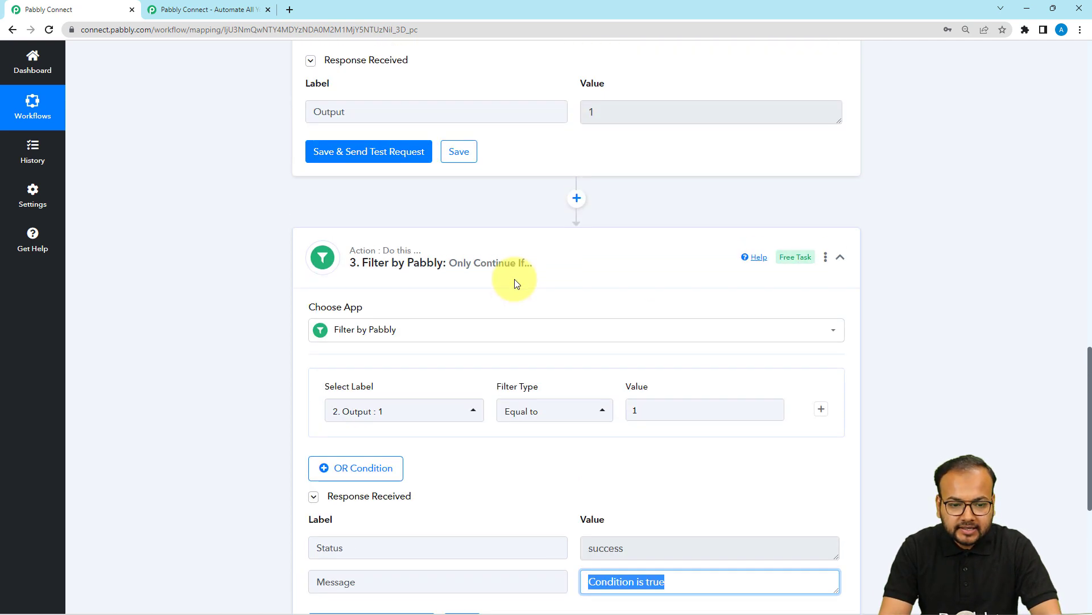
scroll(514, 278, "up", 4)
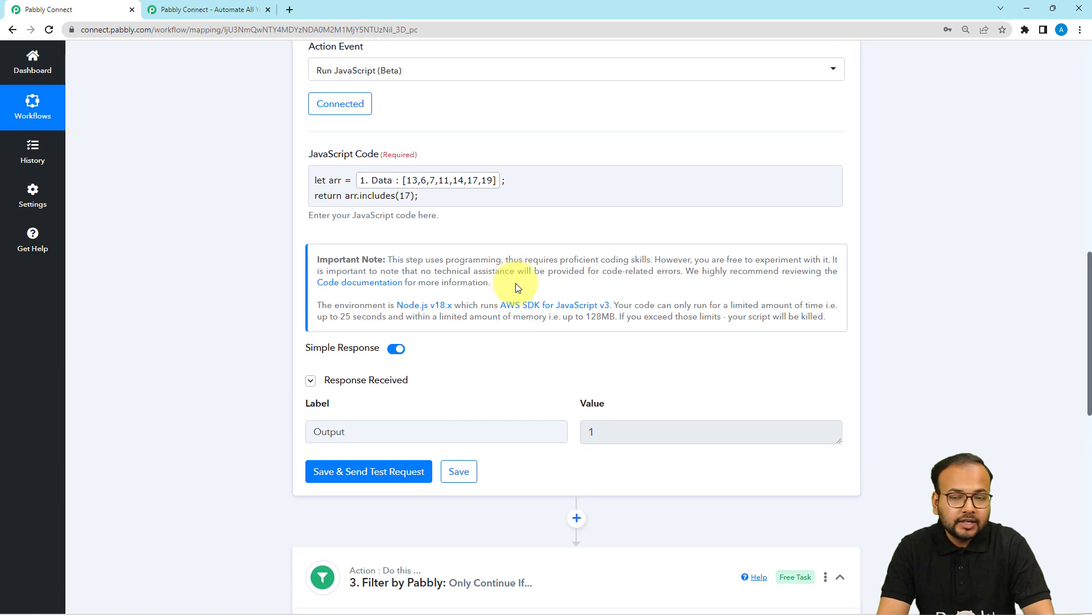
scroll(529, 284, "up", 4)
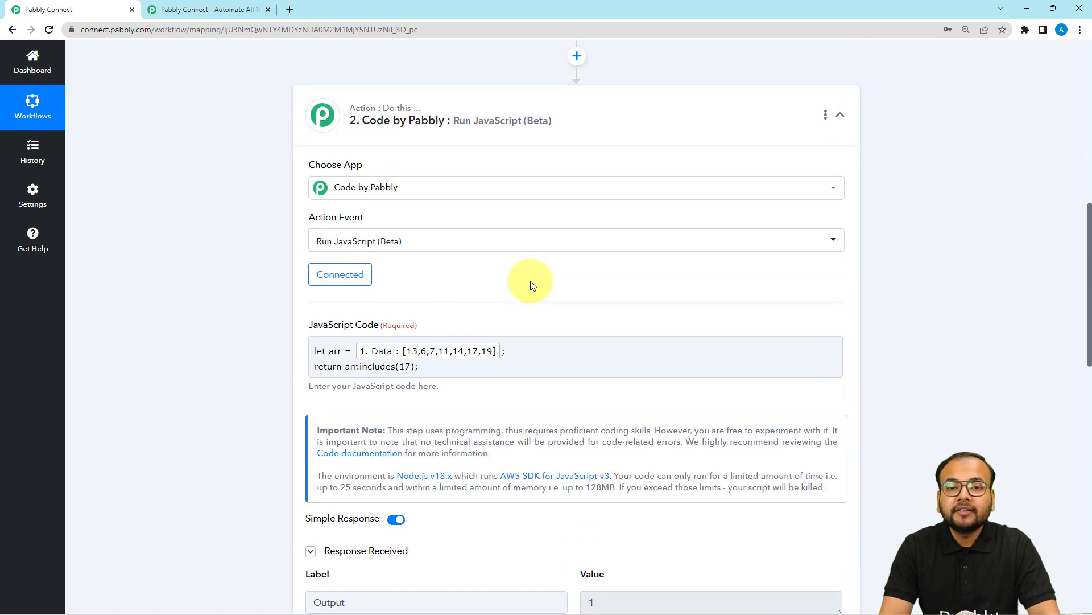
scroll(530, 284, "down", 2)
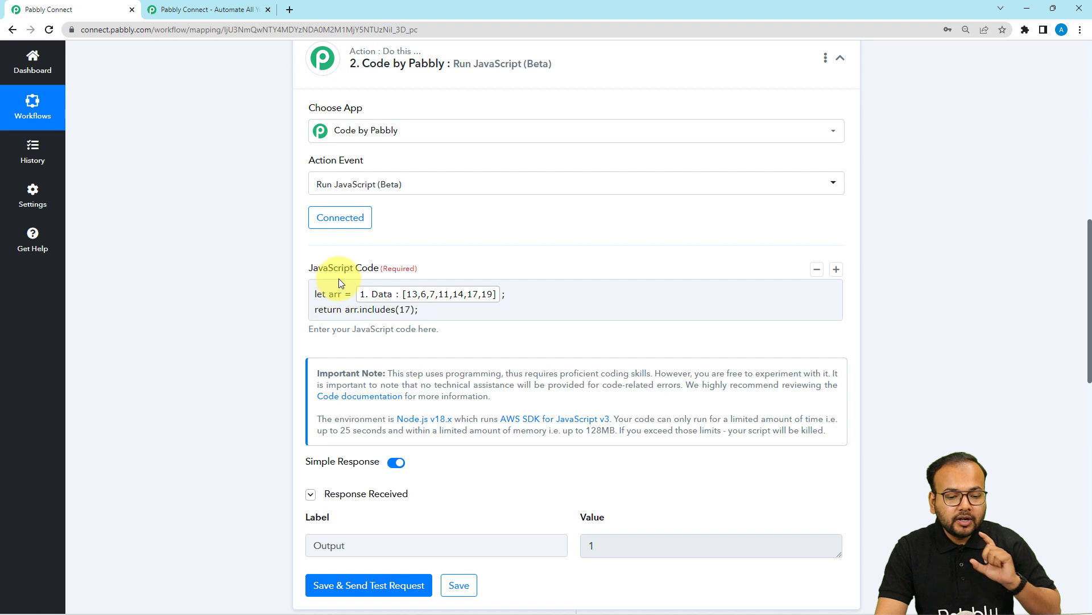
Step: Replace the Data token in arr with the hard-coded array [1,2,22]
left_click(499, 300)
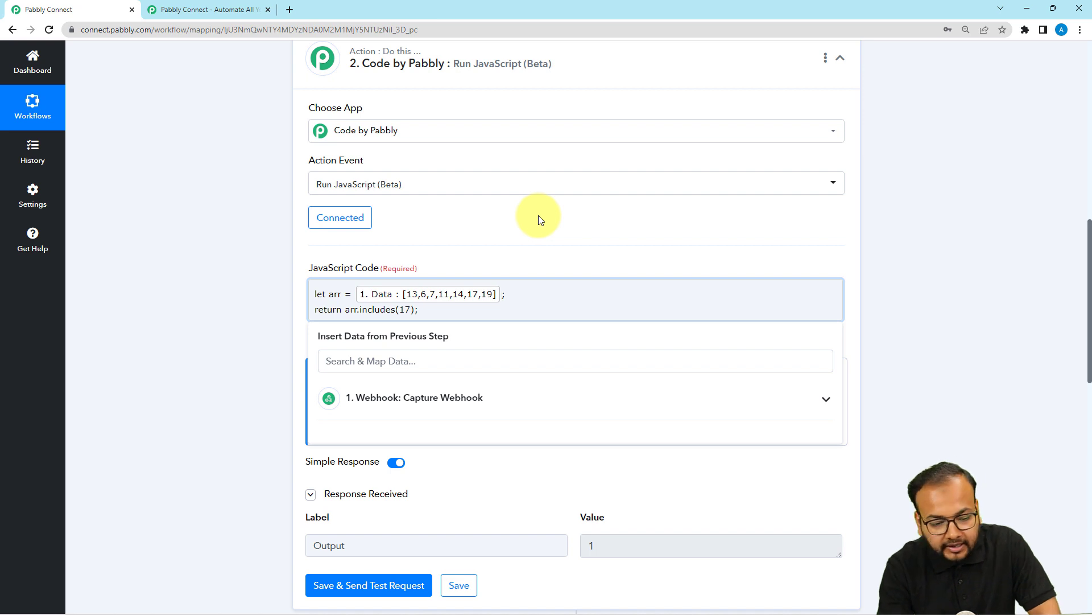
key("BackSpace")
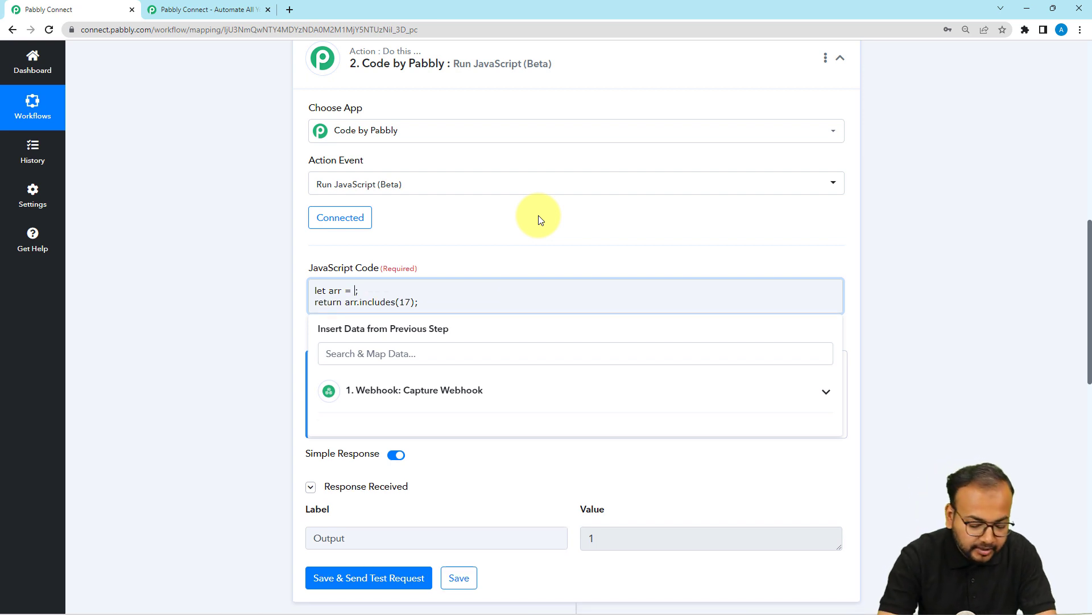
type("{")
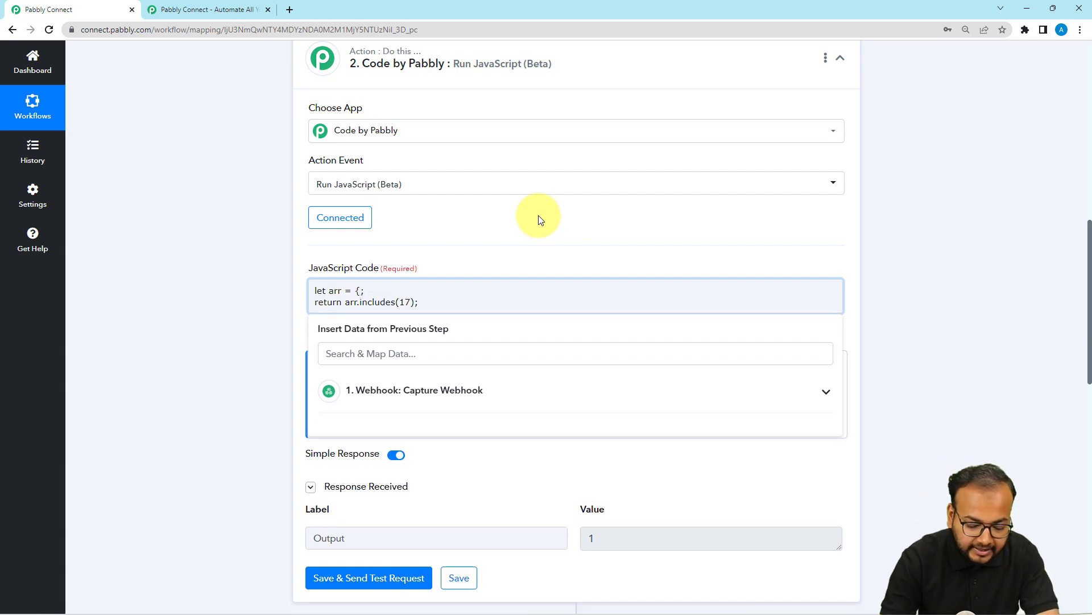
key("BackSpace")
type("[1")
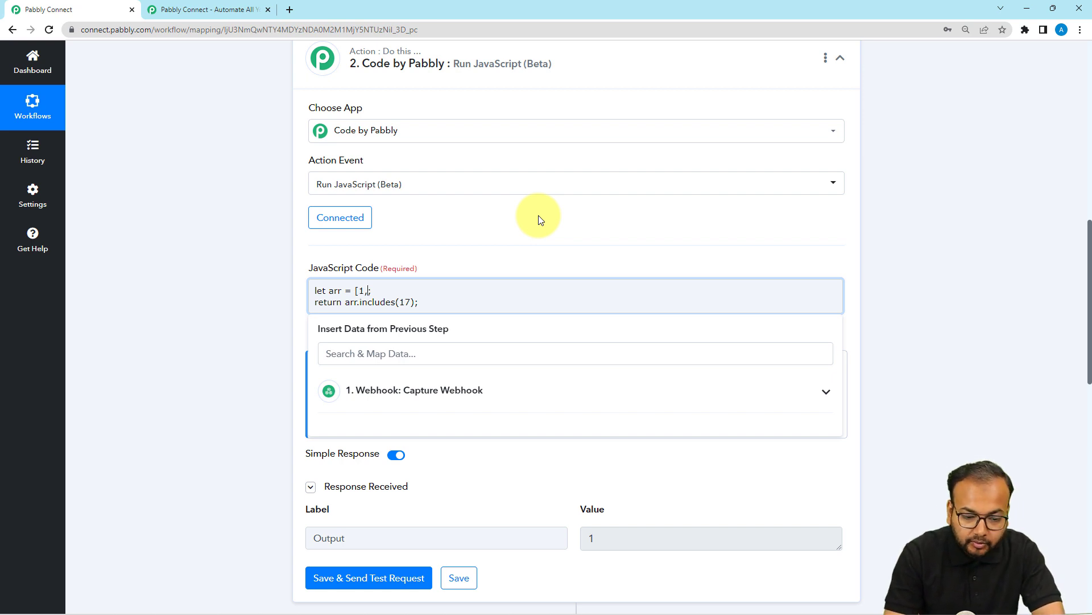
type(",2,")
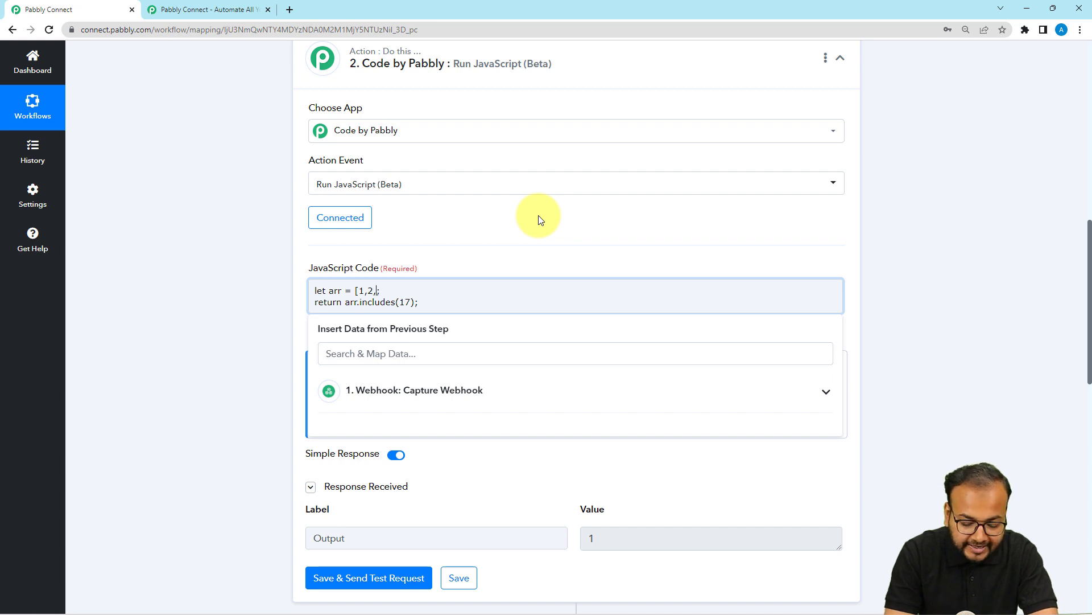
type("2")
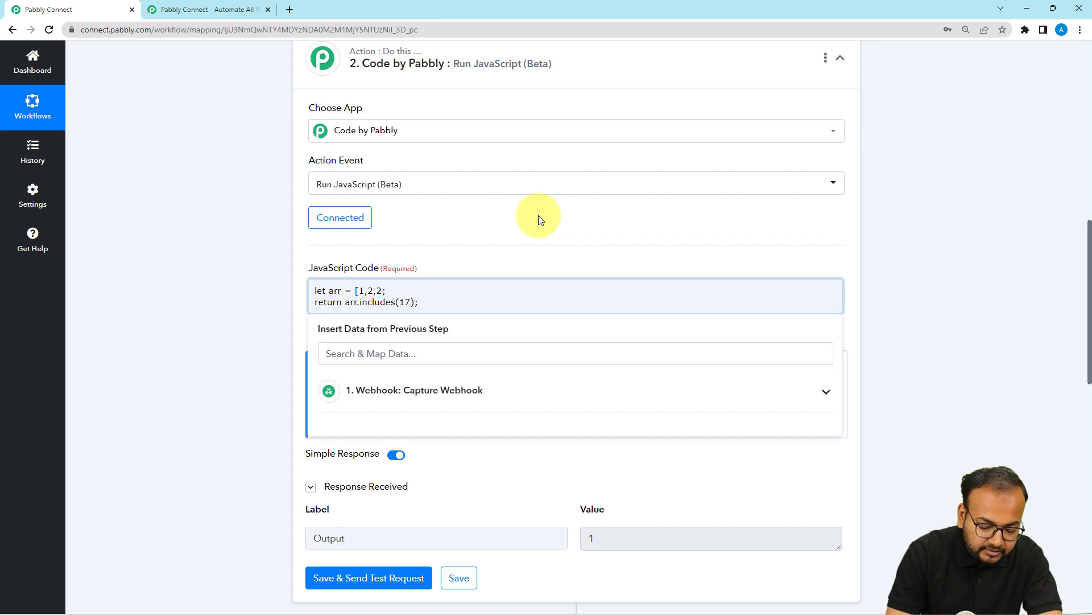
type("2")
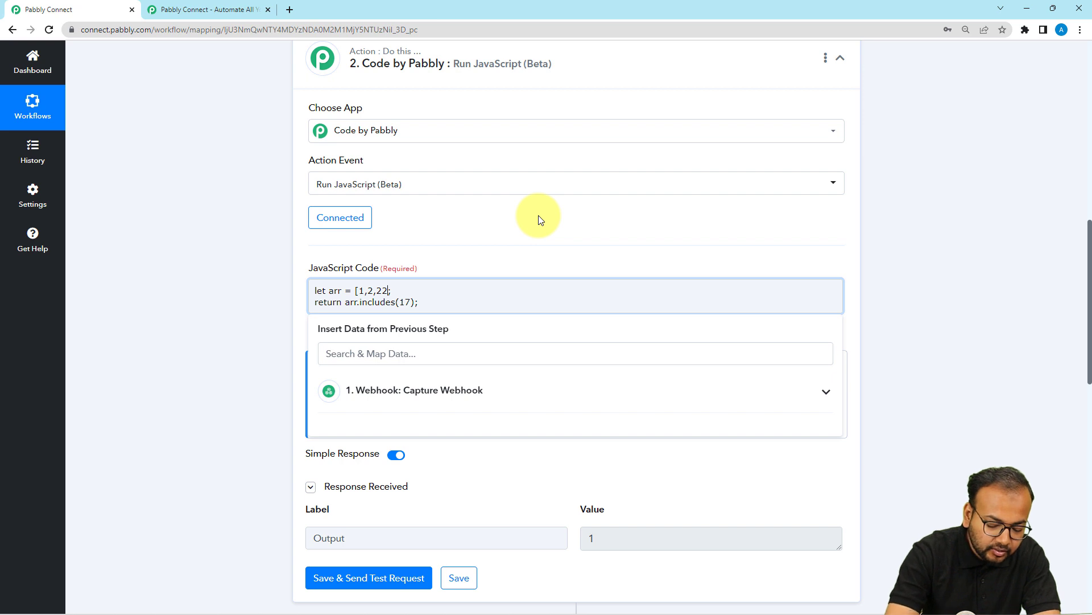
type("]")
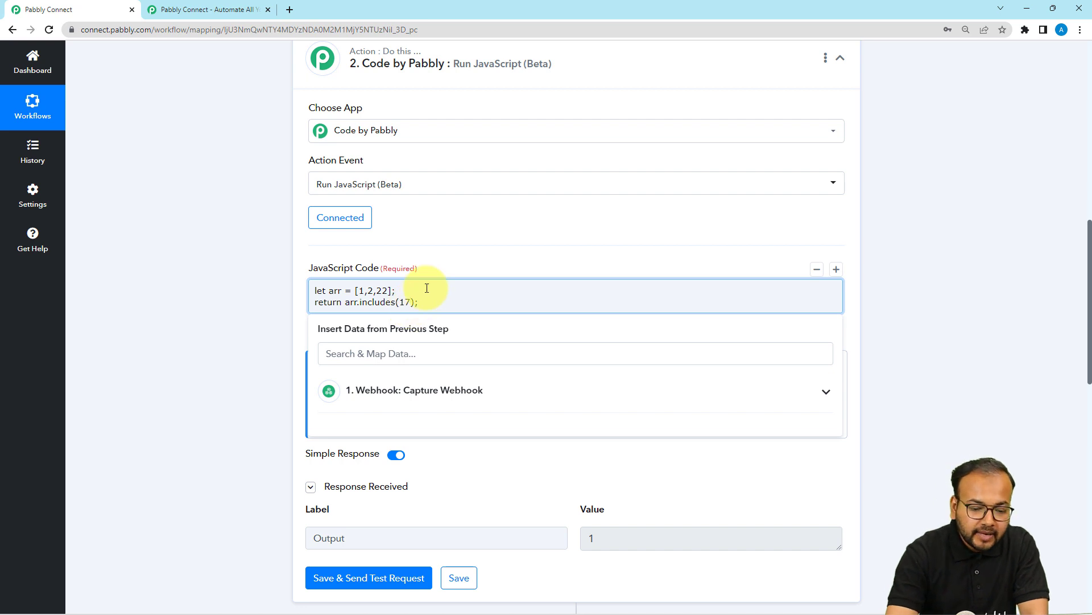
Step: Delete 17 from arr.includes() and expand the Webhook: Capture Webhook data in Insert Data
key("BackSpace")
key("BackSpace")
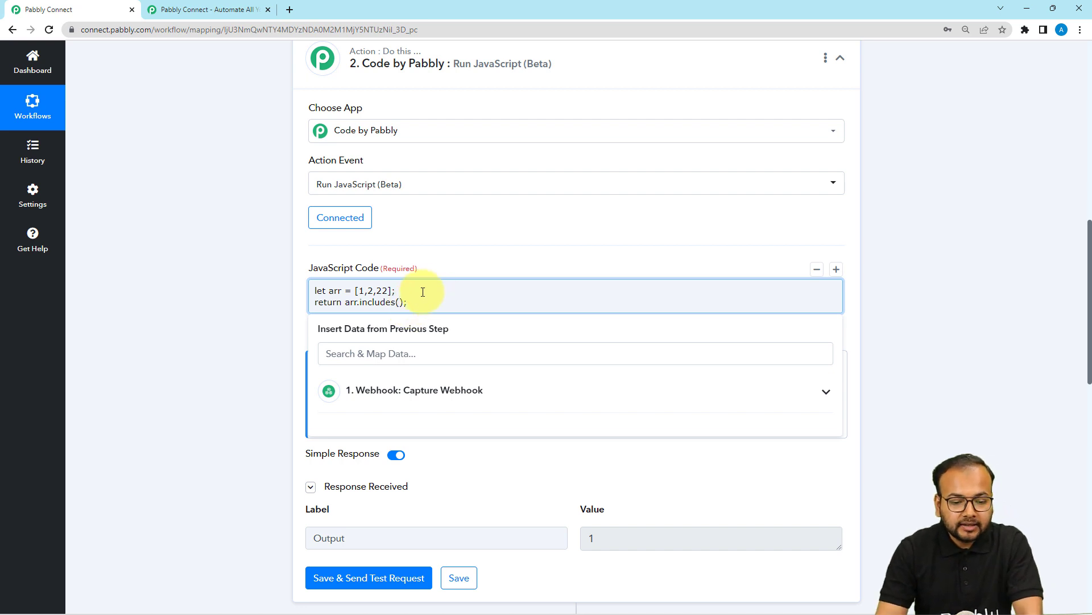
left_click(388, 402)
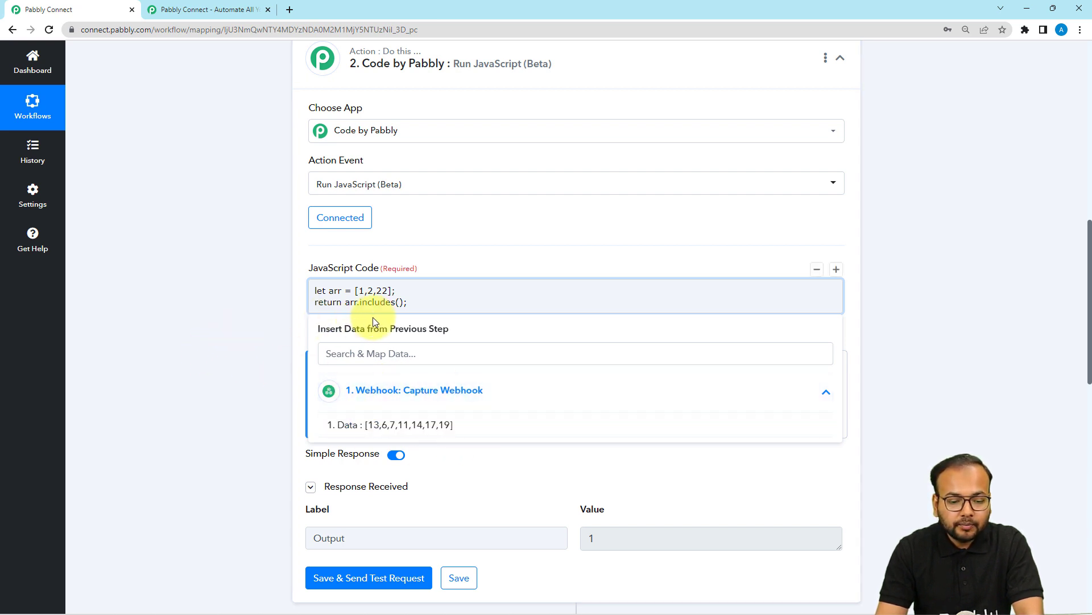
left_click(398, 303)
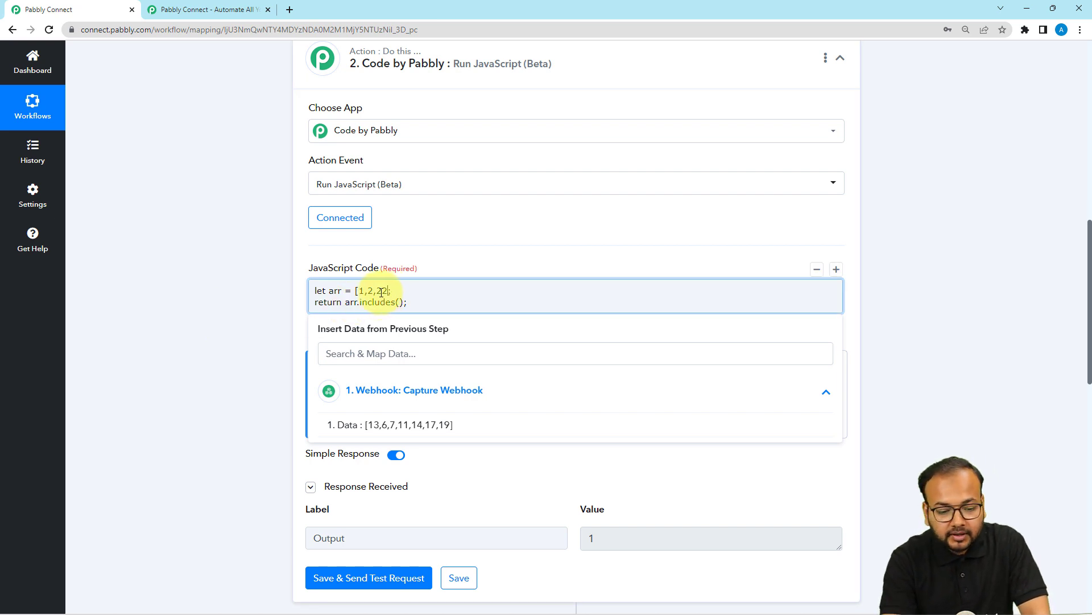
Step: Map 1. Data back into arr, check arr.includes(6), and save with a test request
key("BackSpace")
key("BackSpace")
key("BackSpace")
key("BackSpace")
key("BackSpace")
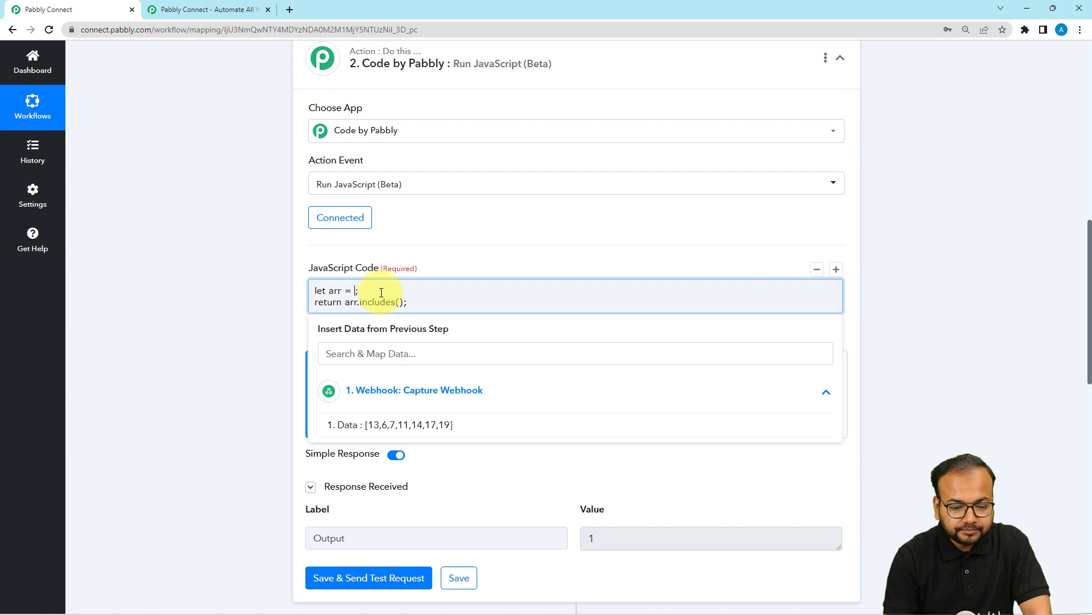
left_click(405, 423)
left_click(399, 310)
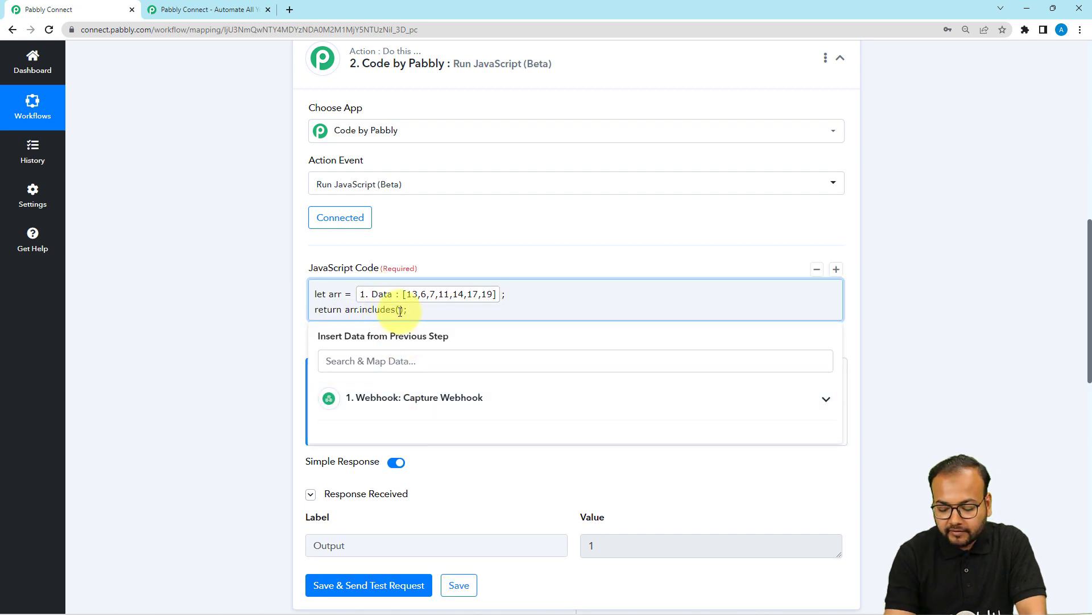
type("6")
left_click(244, 305)
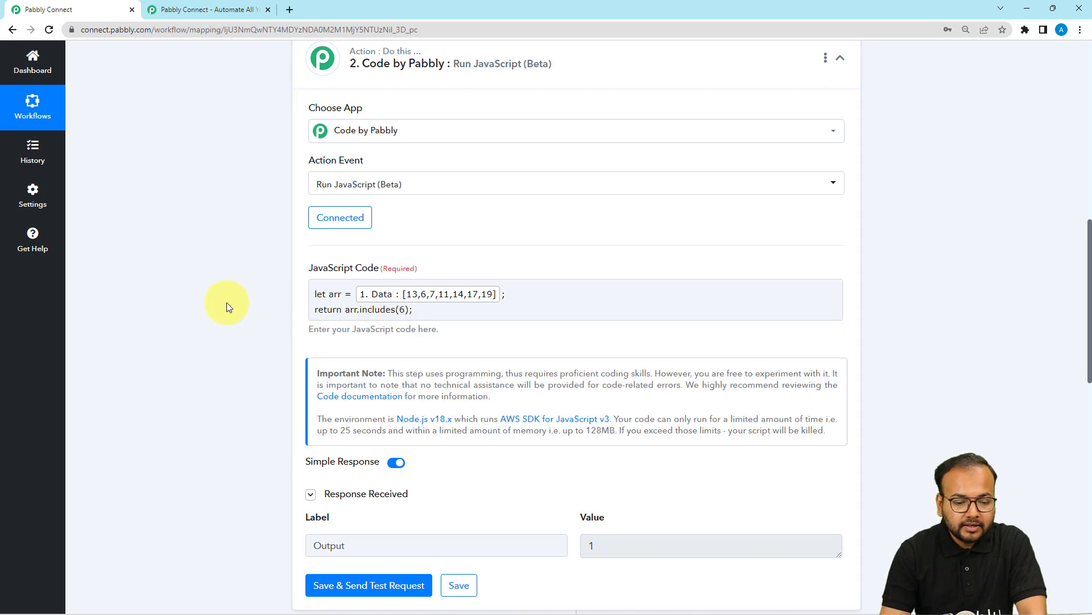
scroll(247, 418, "down", 4)
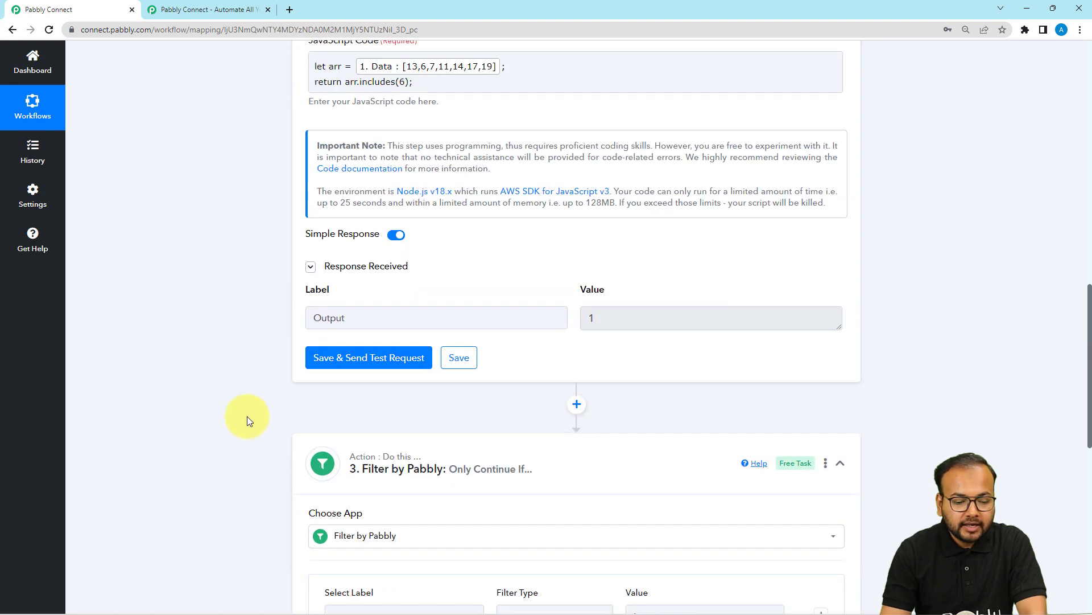
left_click(326, 367)
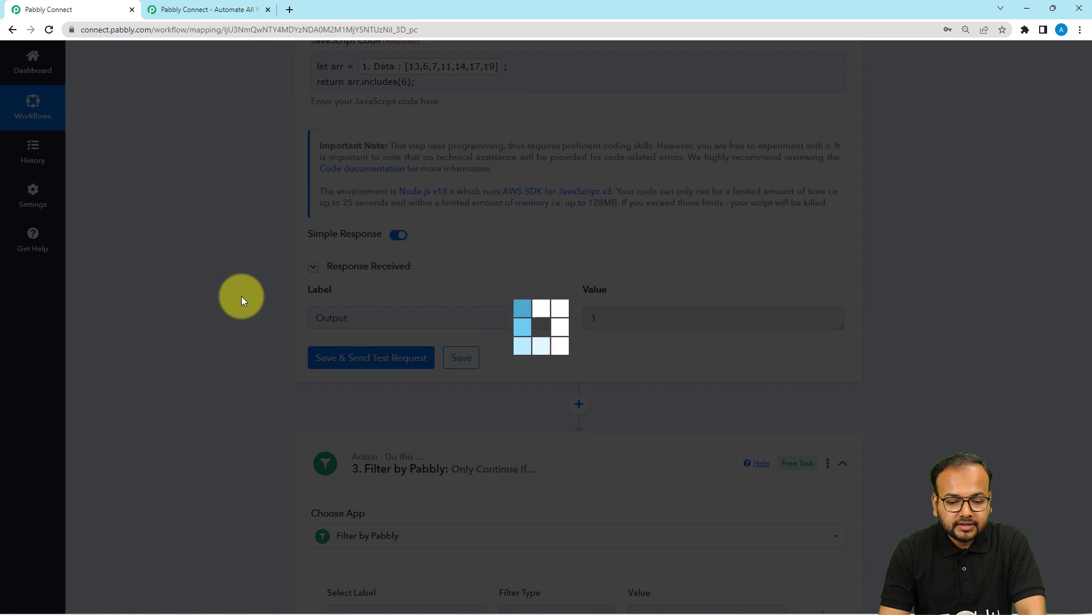